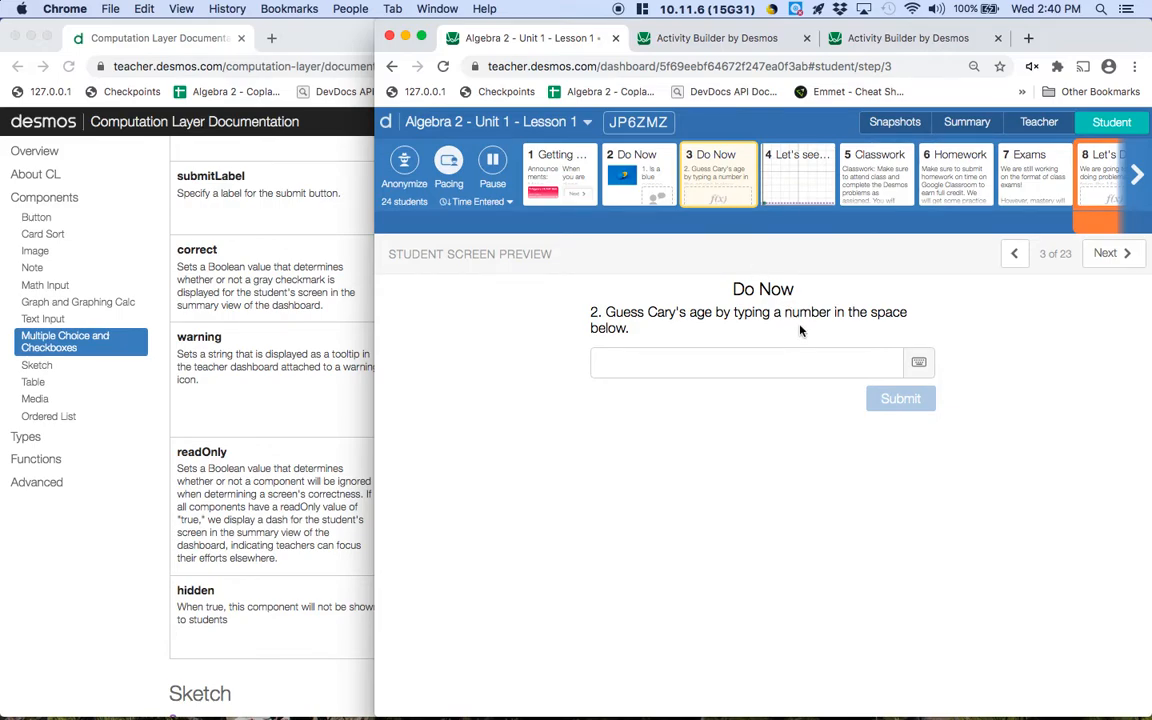
# Submit 45 as the age guess in the student preview of screen 3
pyautogui.click(689, 362)
pyautogui.write('45')
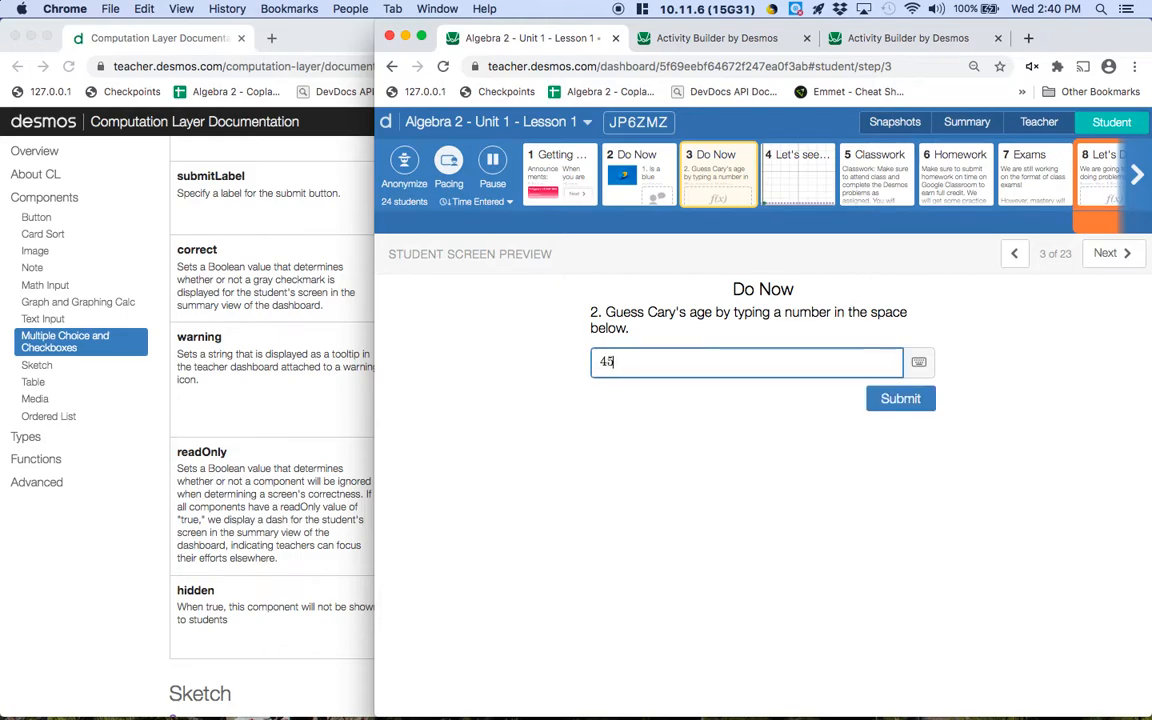
pyautogui.click(880, 399)
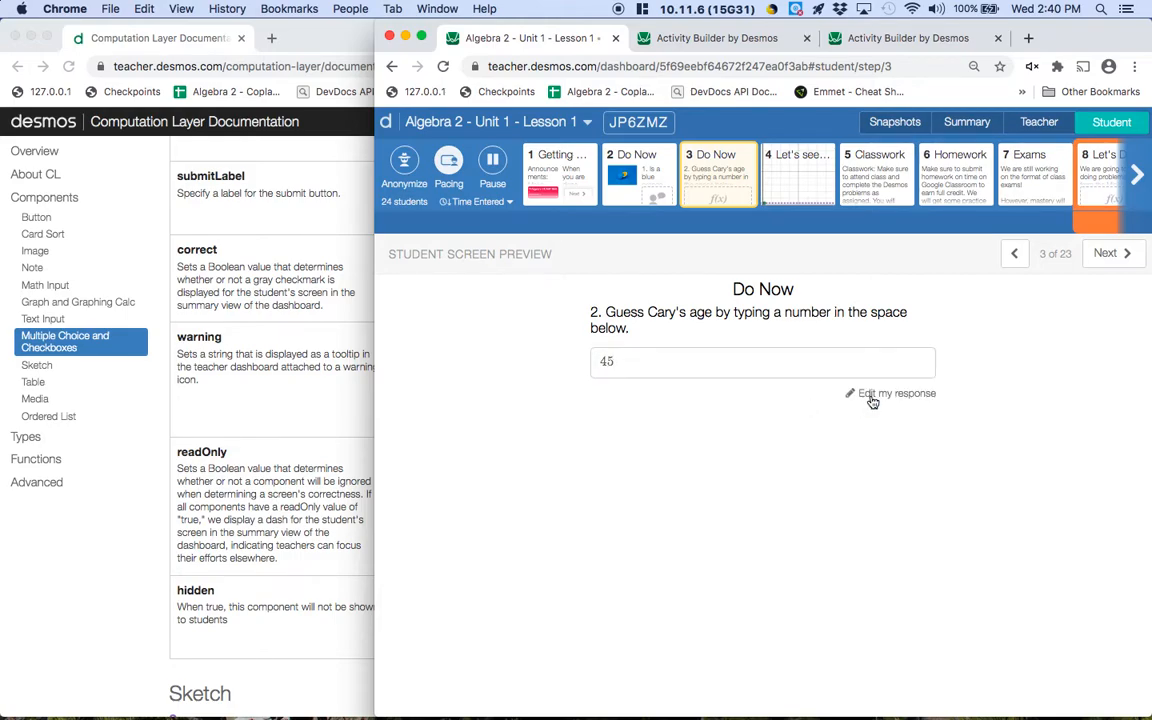
# Examine the class guesses on screen 4 by showing and hiding the coordinates of several plotted points
pyautogui.click(793, 204)
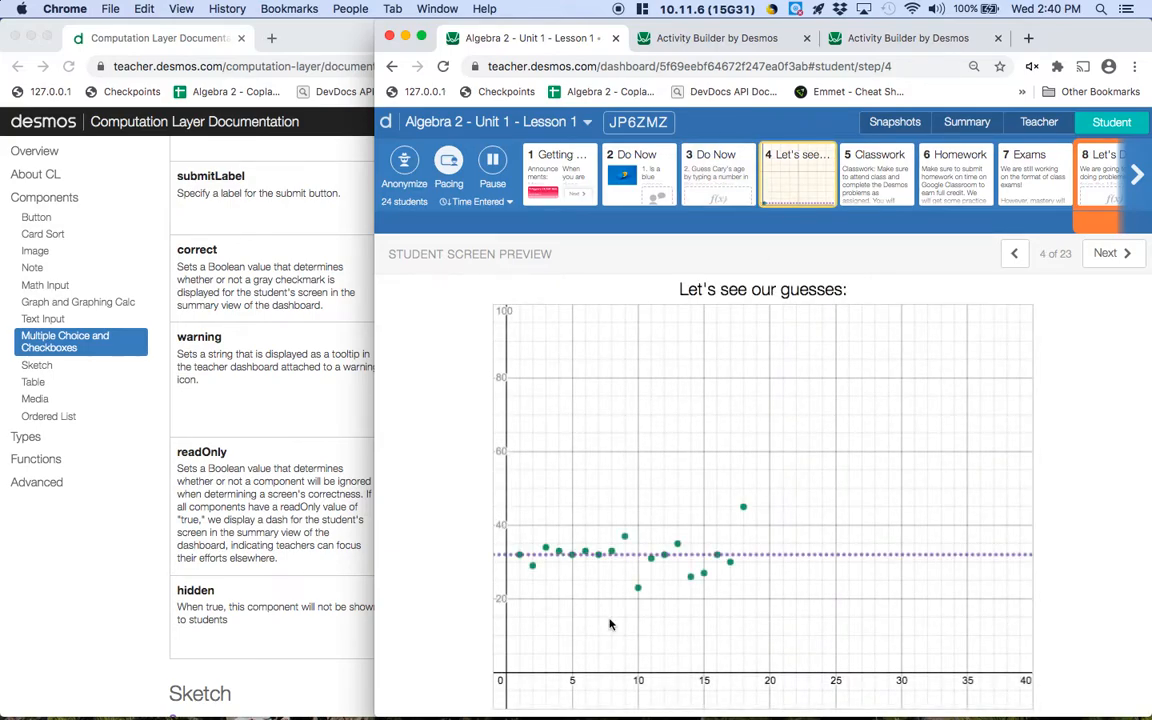
pyautogui.moveTo(743, 512)
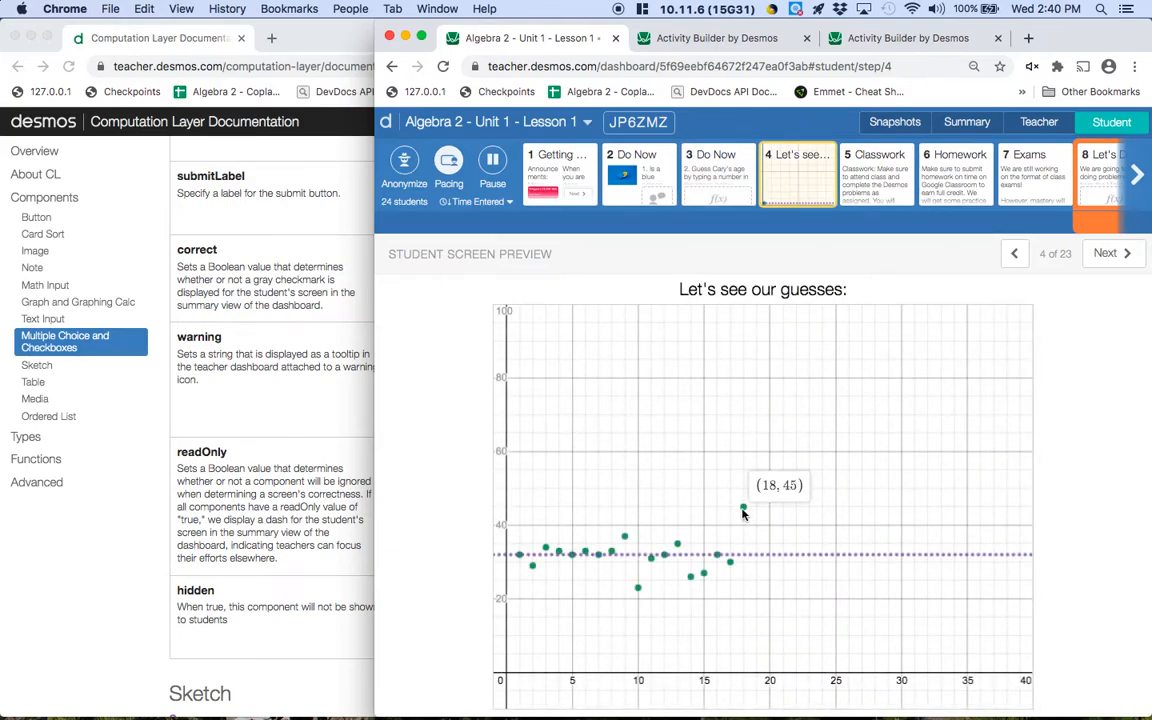
pyautogui.click(743, 511)
pyautogui.click(624, 537)
pyautogui.moveTo(640, 586)
pyautogui.click(651, 557)
pyautogui.click(665, 554)
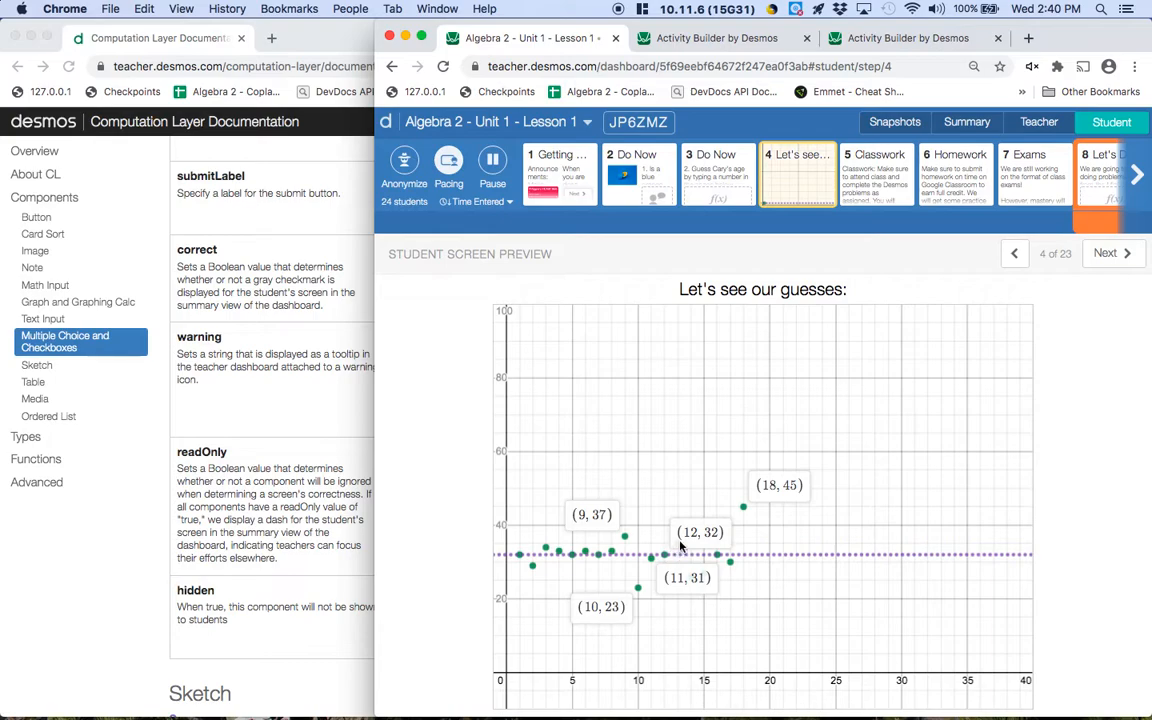
pyautogui.click(665, 555)
pyautogui.click(651, 559)
pyautogui.click(624, 537)
pyautogui.click(638, 587)
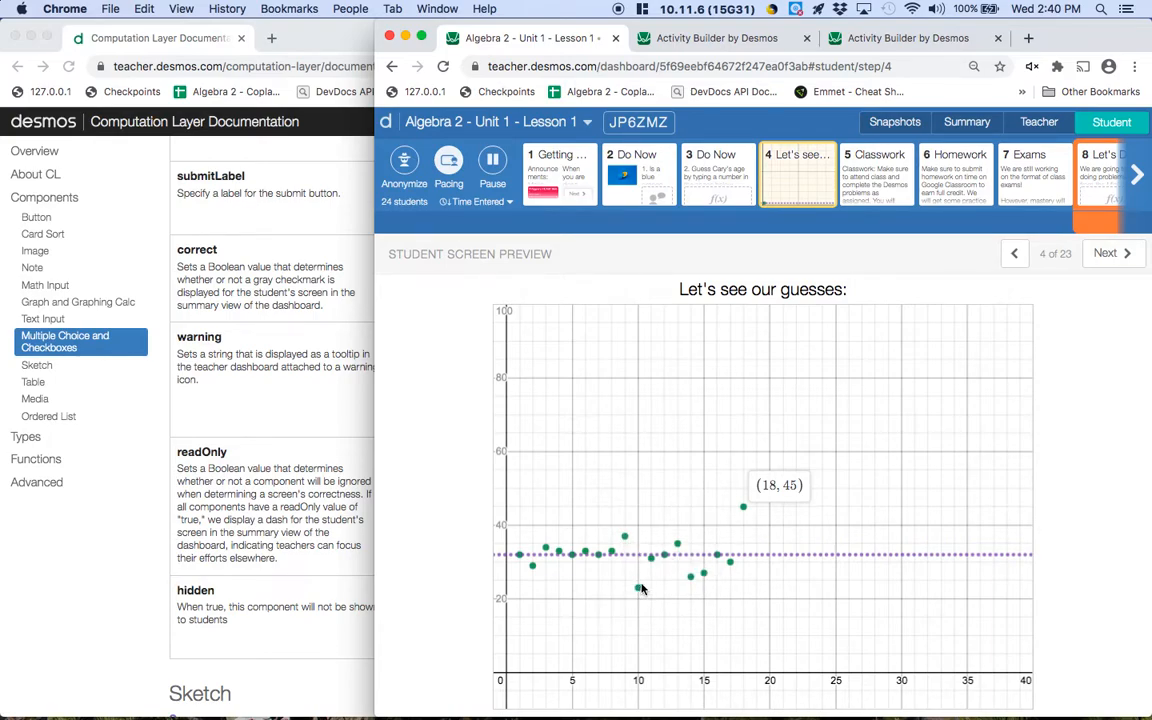
pyautogui.click(743, 510)
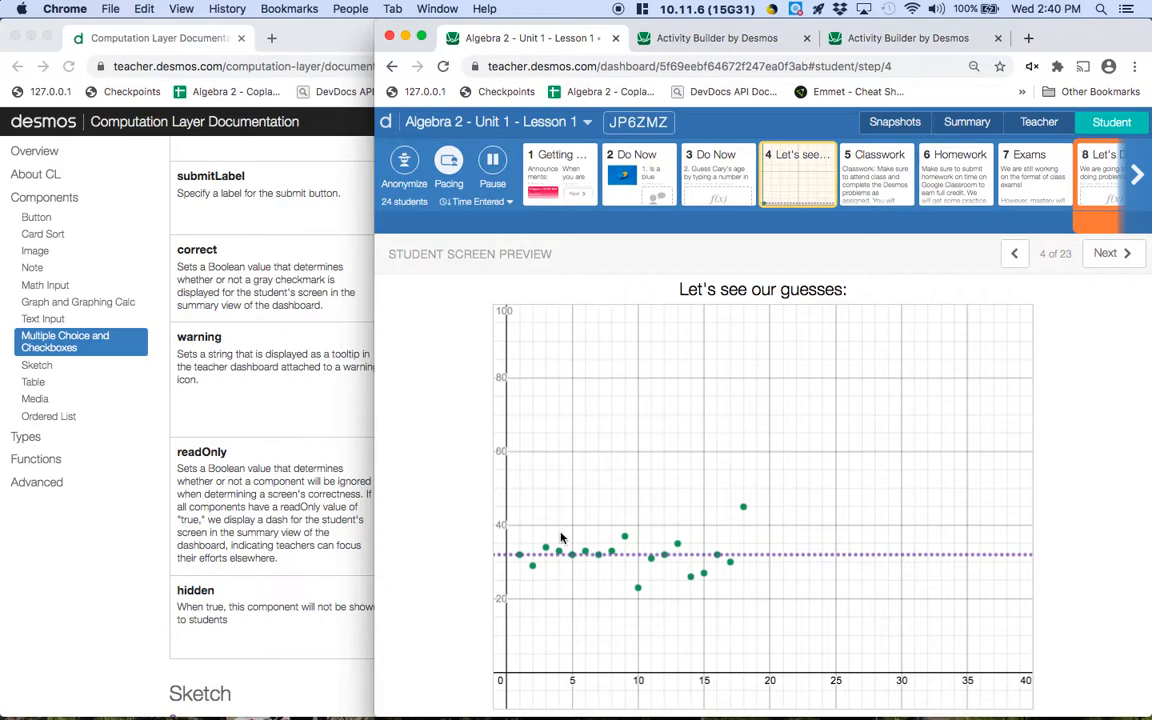
# Trace the dotted horizontal line on the guesses graph to its y-axis crossing to read its value
pyautogui.click(759, 555)
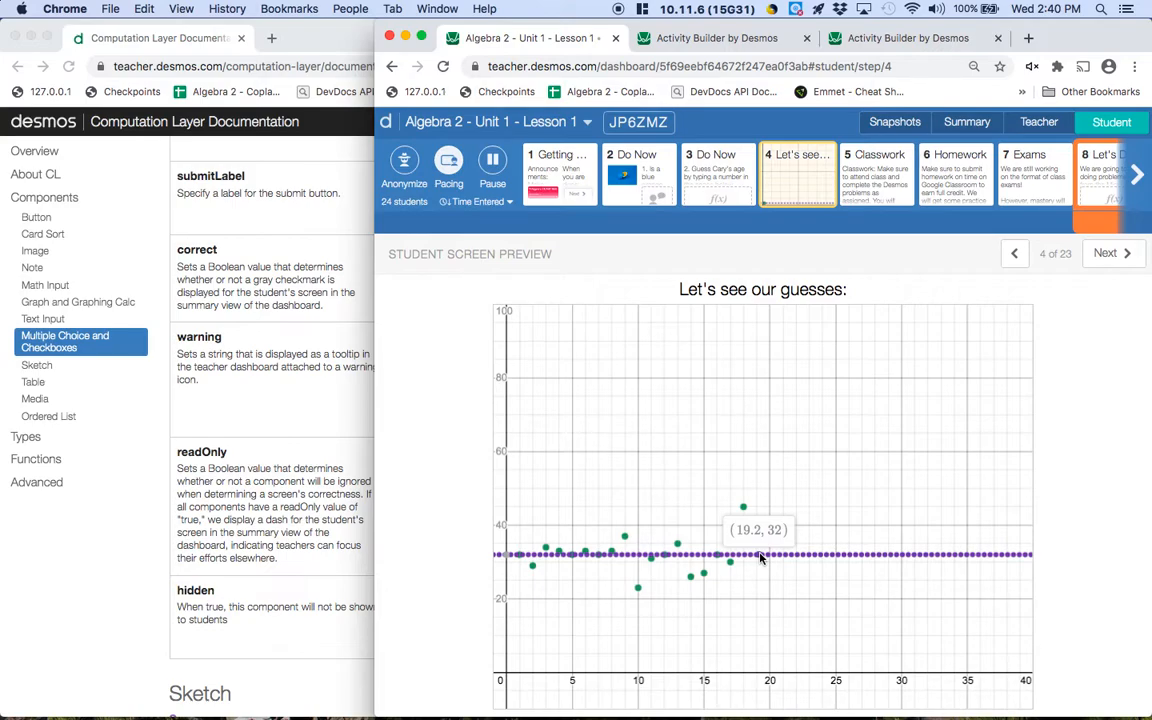
pyautogui.moveTo(760, 553)
pyautogui.mouseDown()
pyautogui.moveTo(773, 536)
pyautogui.moveTo(798, 553)
pyautogui.moveTo(860, 556)
pyautogui.moveTo(481, 553)
pyautogui.moveTo(512, 561)
pyautogui.mouseUp()
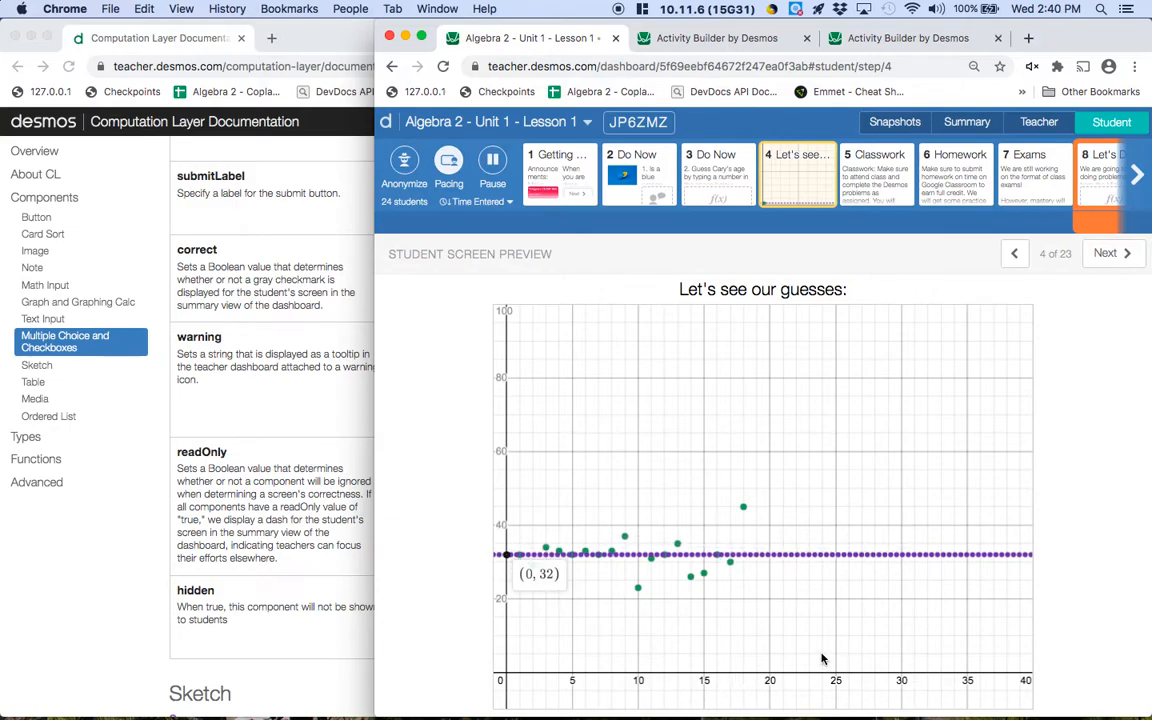
pyautogui.click(855, 508)
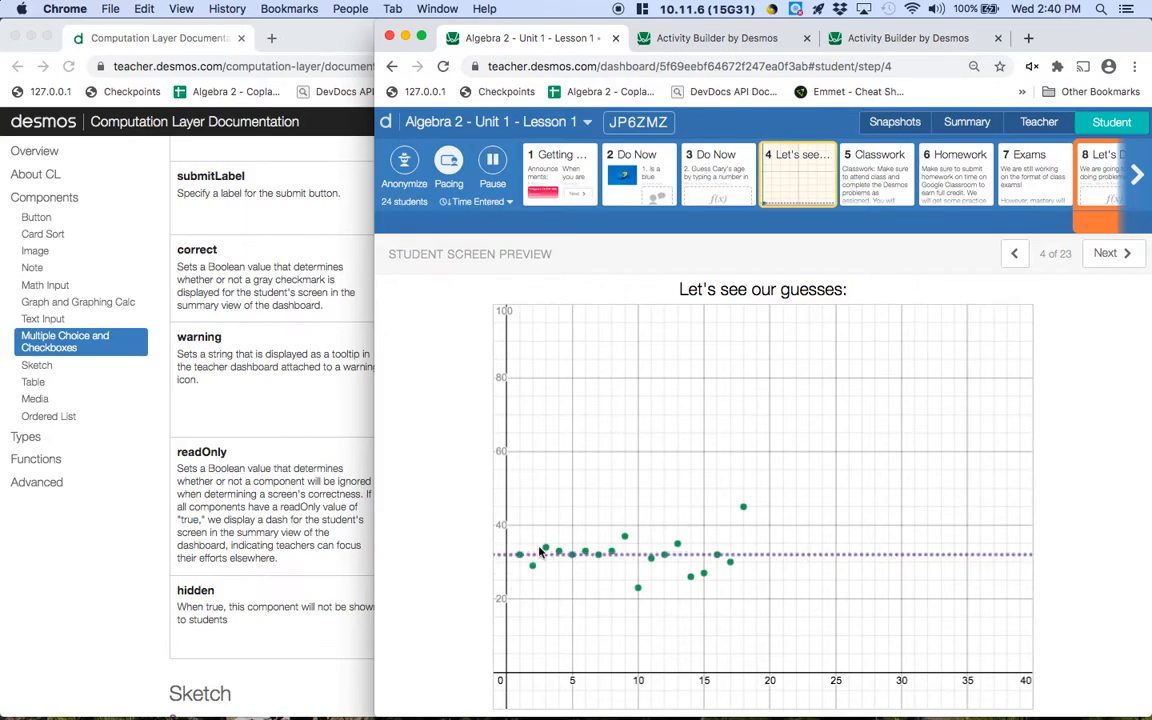
# Switch to the Examples activity and title the empty screen 5 "Pick a Number"
pyautogui.click(725, 42)
pyautogui.click(878, 42)
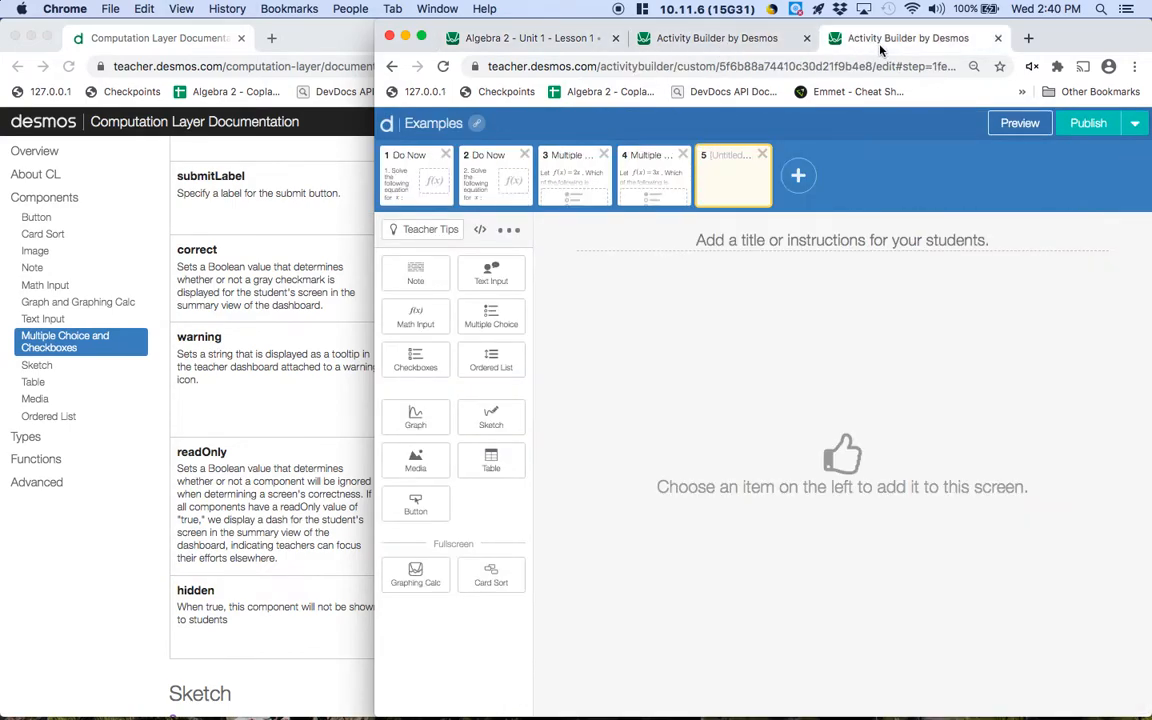
pyautogui.click(755, 231)
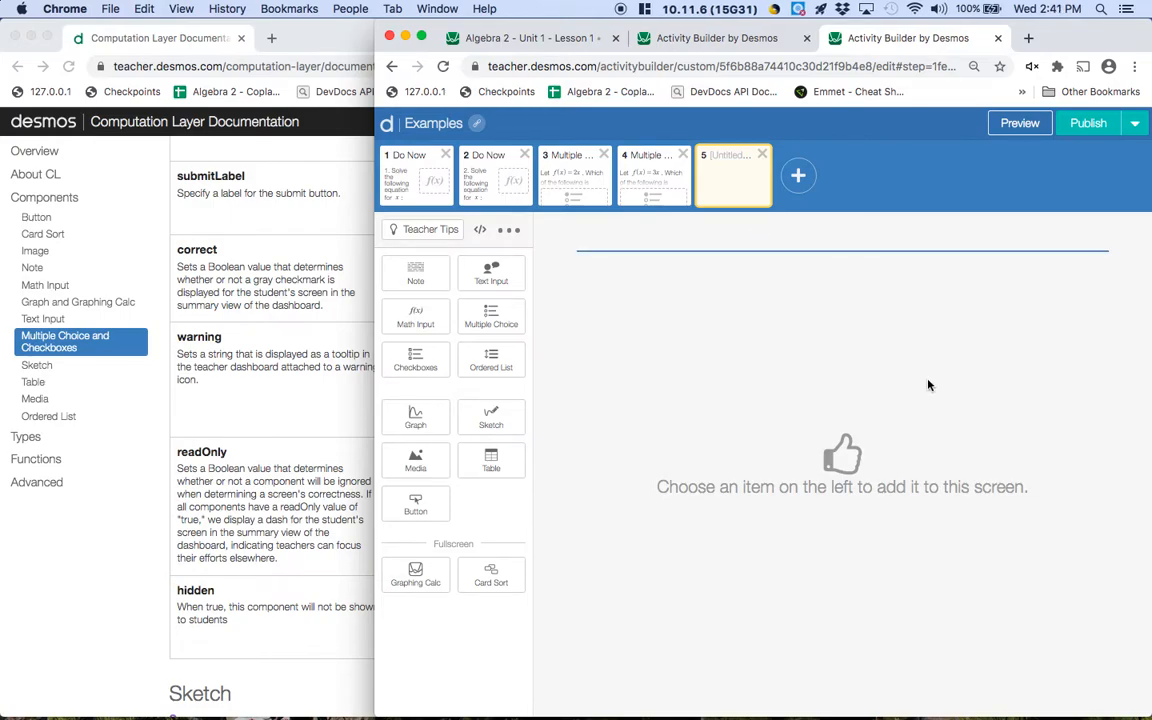
pyautogui.write('Pl')
pyautogui.write('ck a Numbe')
pyautogui.write('r')
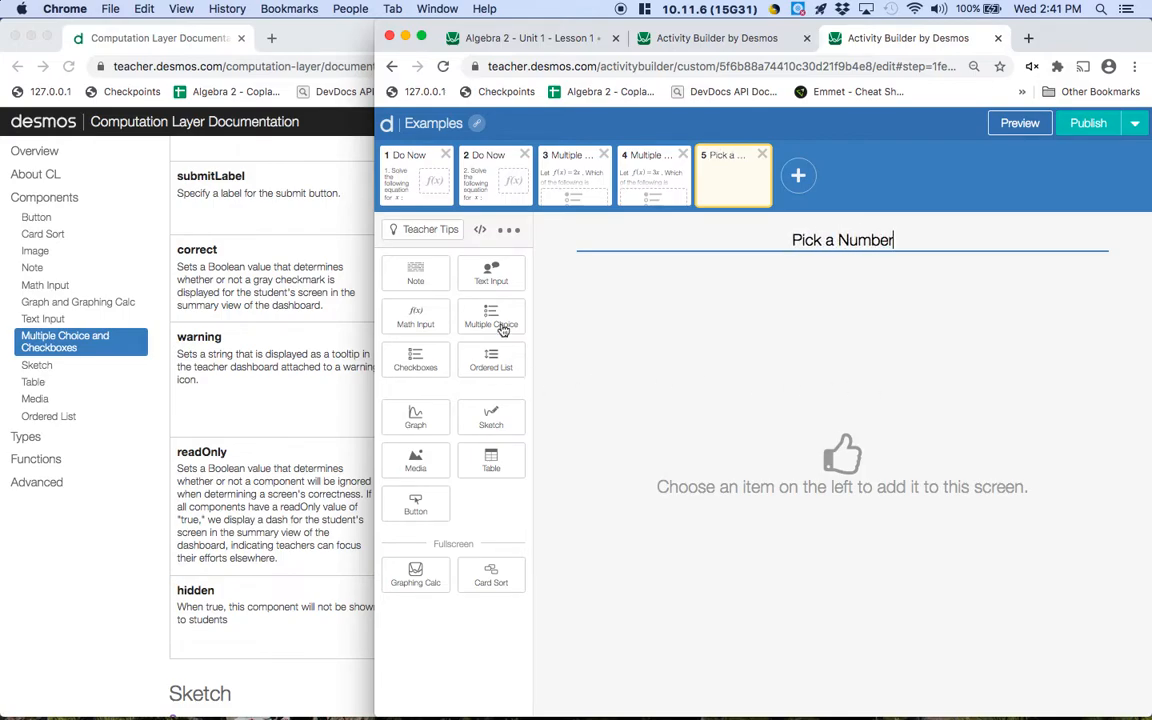
# Add a note reading "Pick a number from 1 to 10!" and a math input below it on screen 5
pyautogui.click(415, 272)
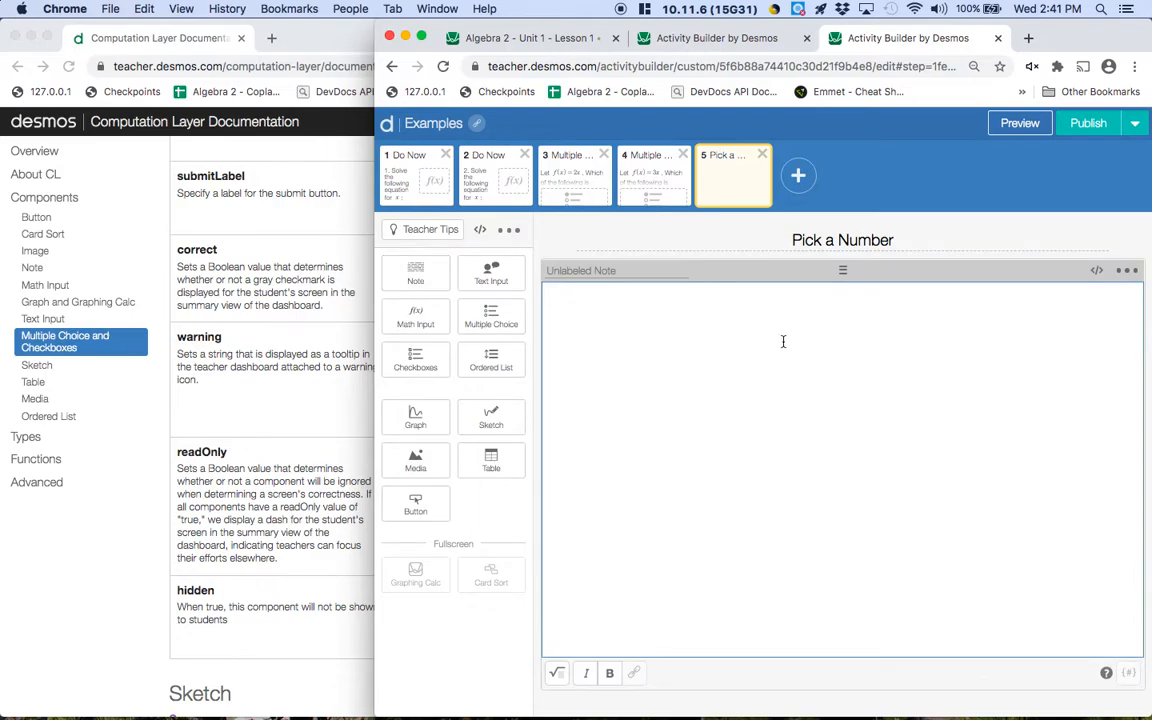
pyautogui.write('Pick a number from 1 to 10!')
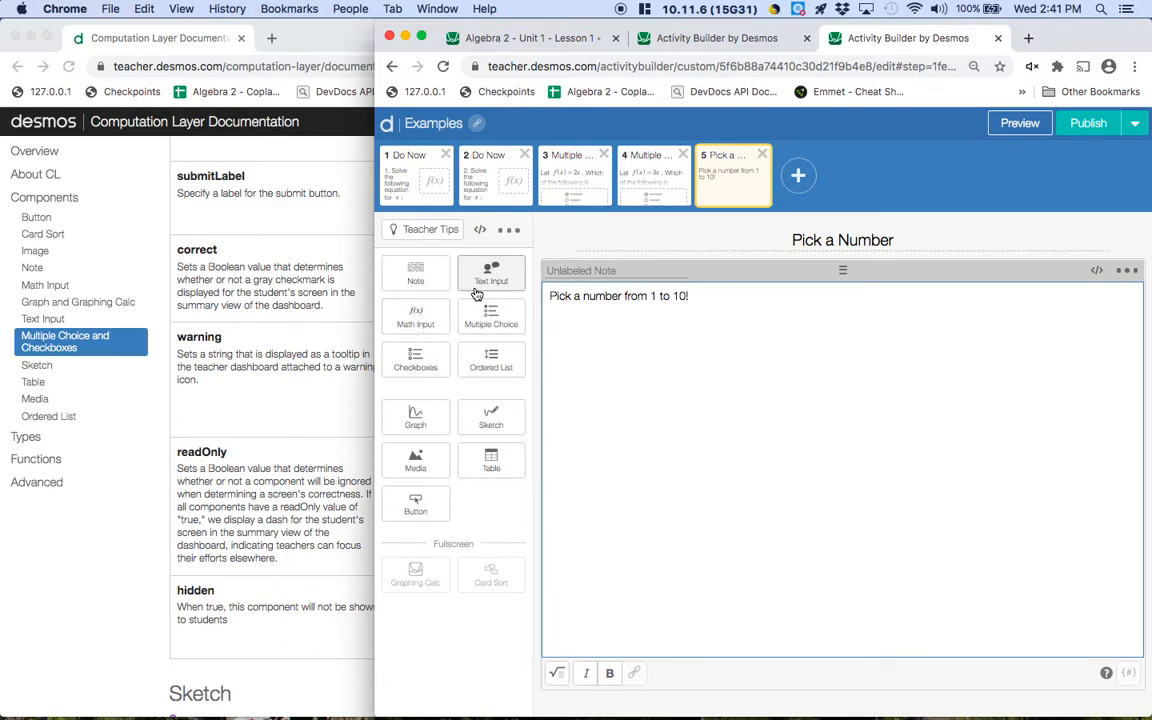
pyautogui.moveTo(780, 564); pyautogui.dragTo(885, 558)
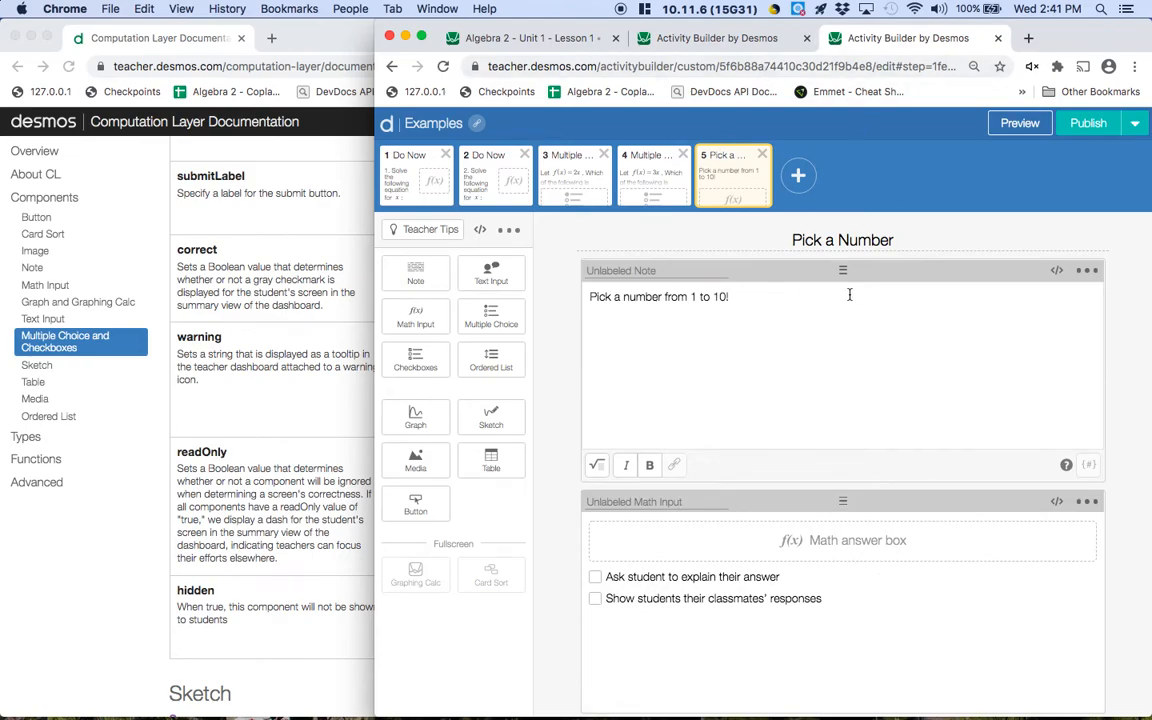
# Check the math input's label on screen 3 of the Algebra 2 lesson, and label the Examples math input "guess1"
pyautogui.click(700, 38)
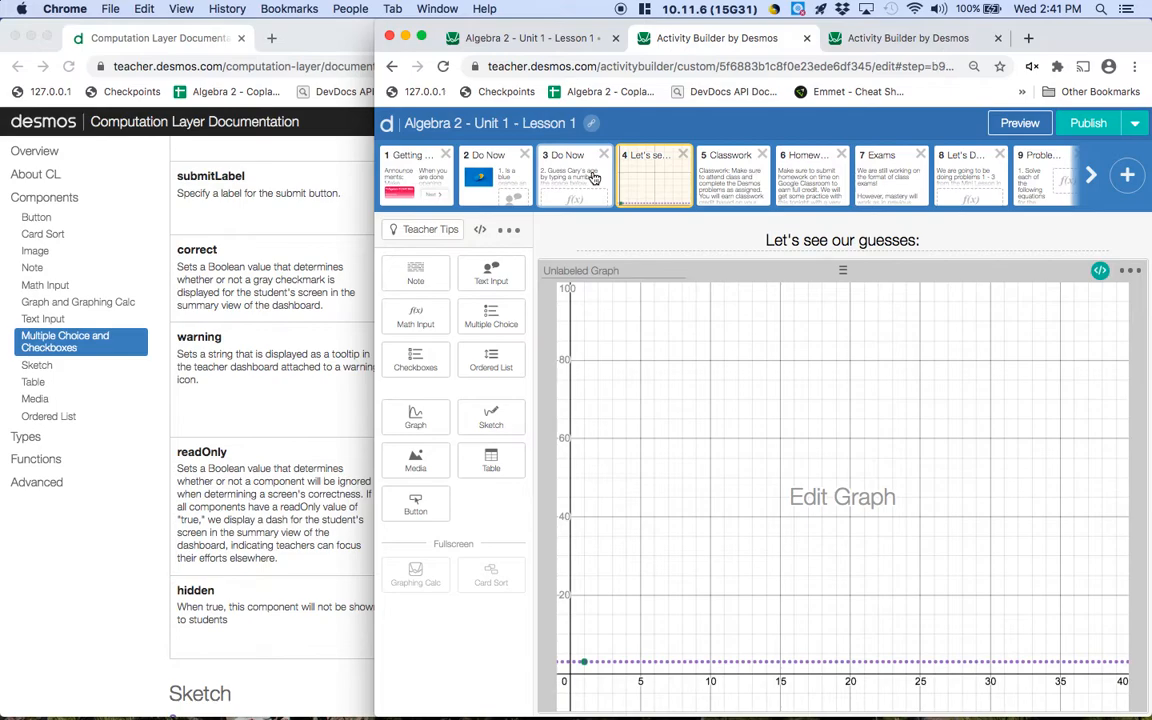
pyautogui.click(598, 177)
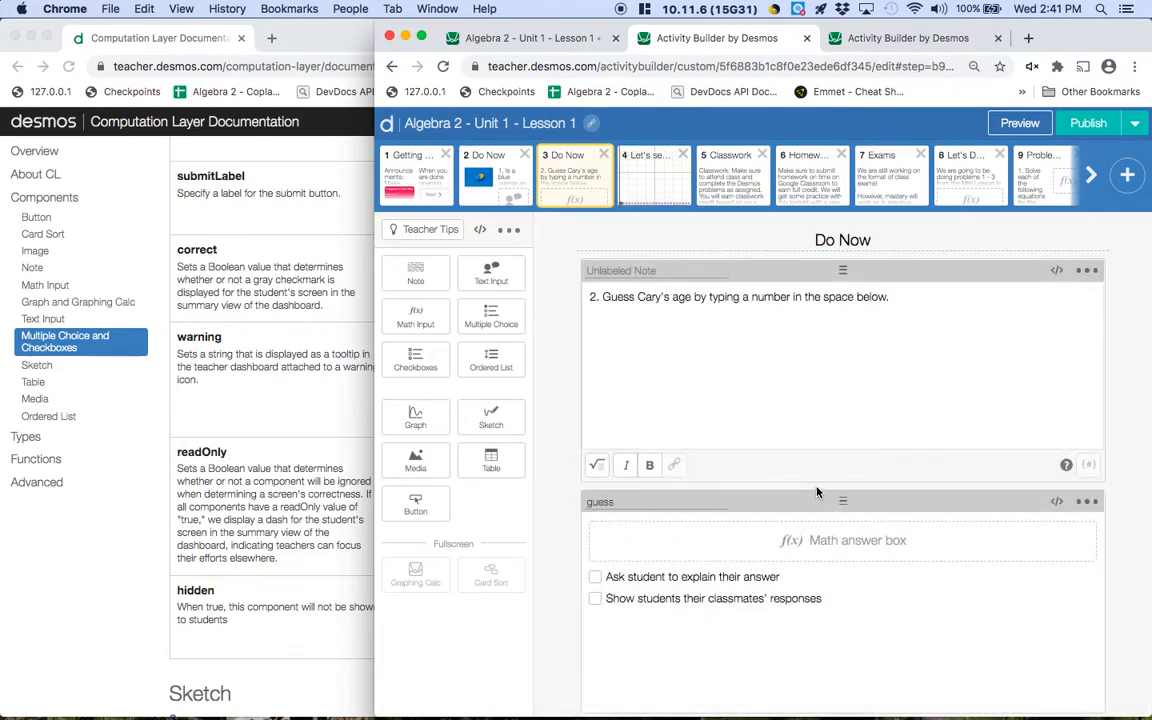
pyautogui.click(887, 38)
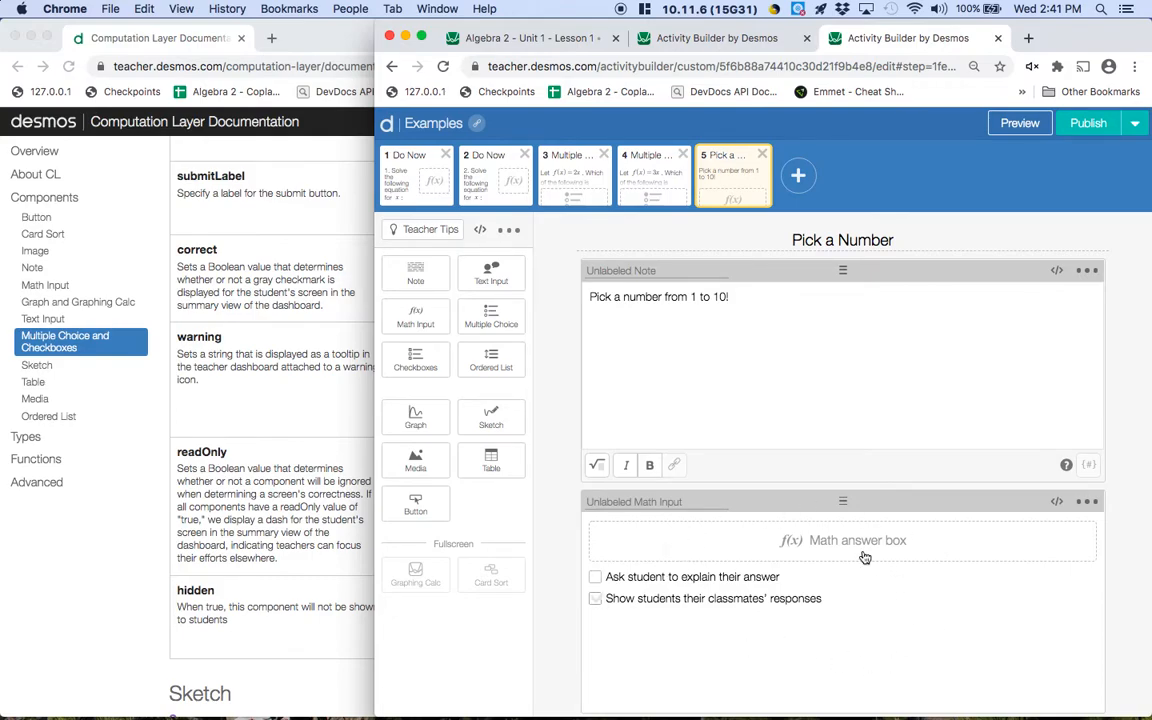
pyautogui.click(625, 502)
pyautogui.write('guess1')
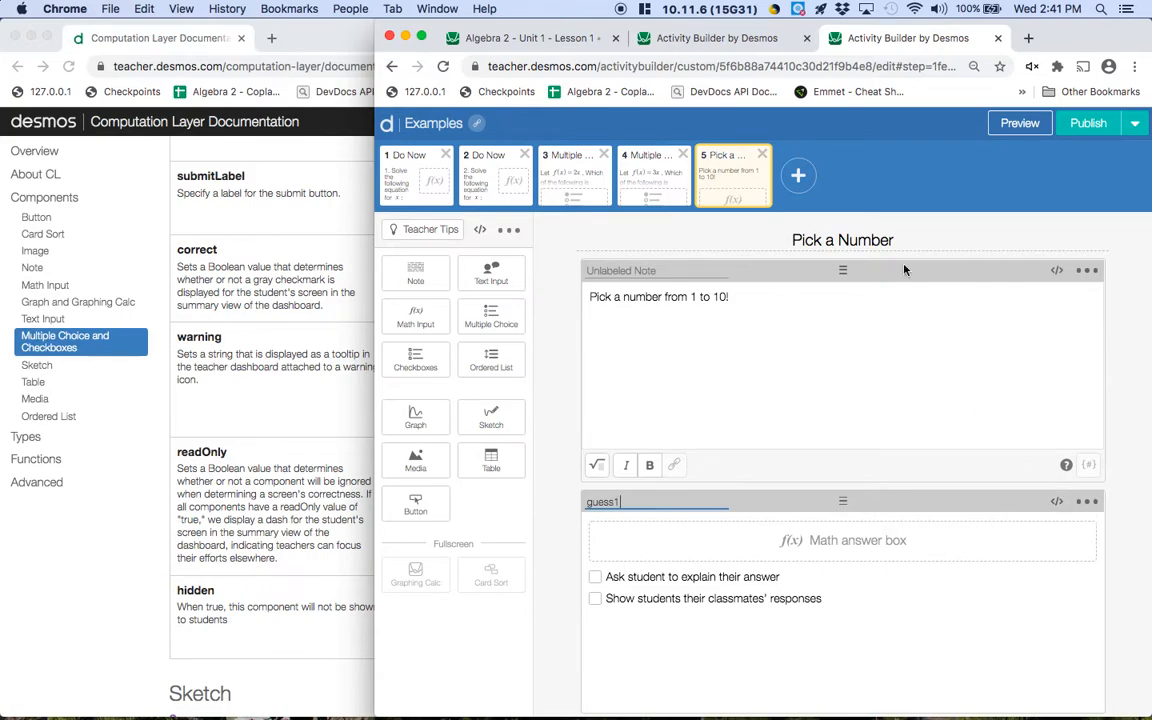
# Add a new screen 6 to the Examples activity and place a graph on it
pyautogui.click(790, 186)
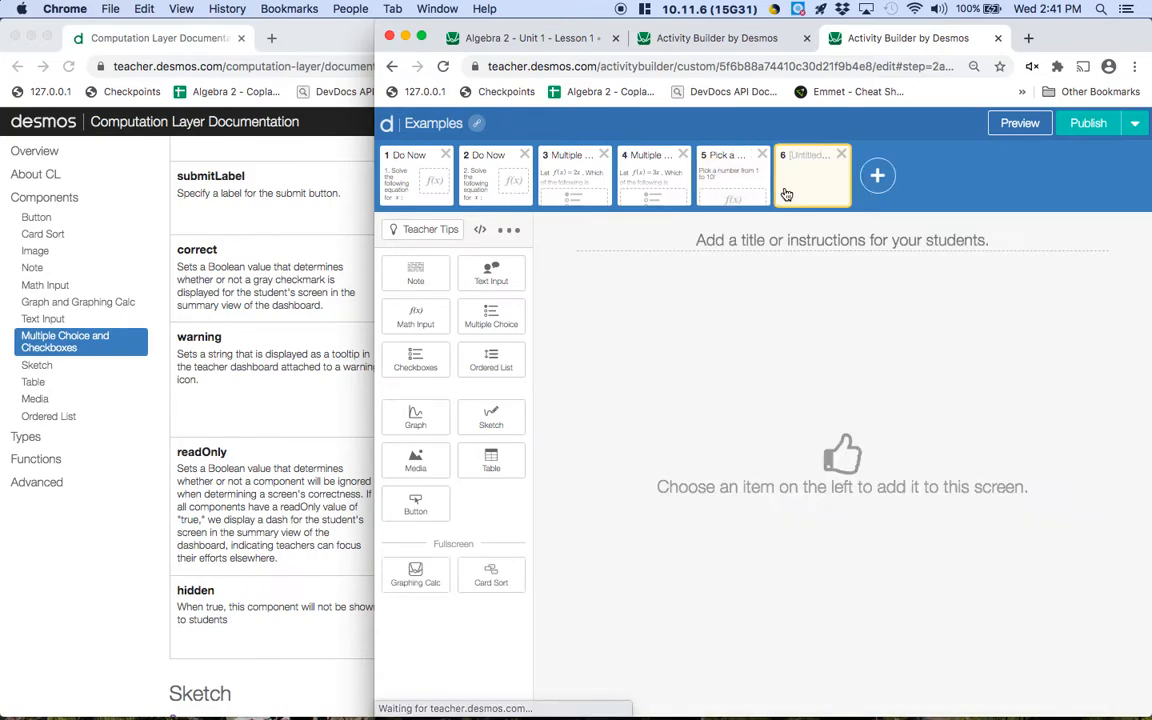
pyautogui.moveTo(780, 411); pyautogui.dragTo(787, 410)
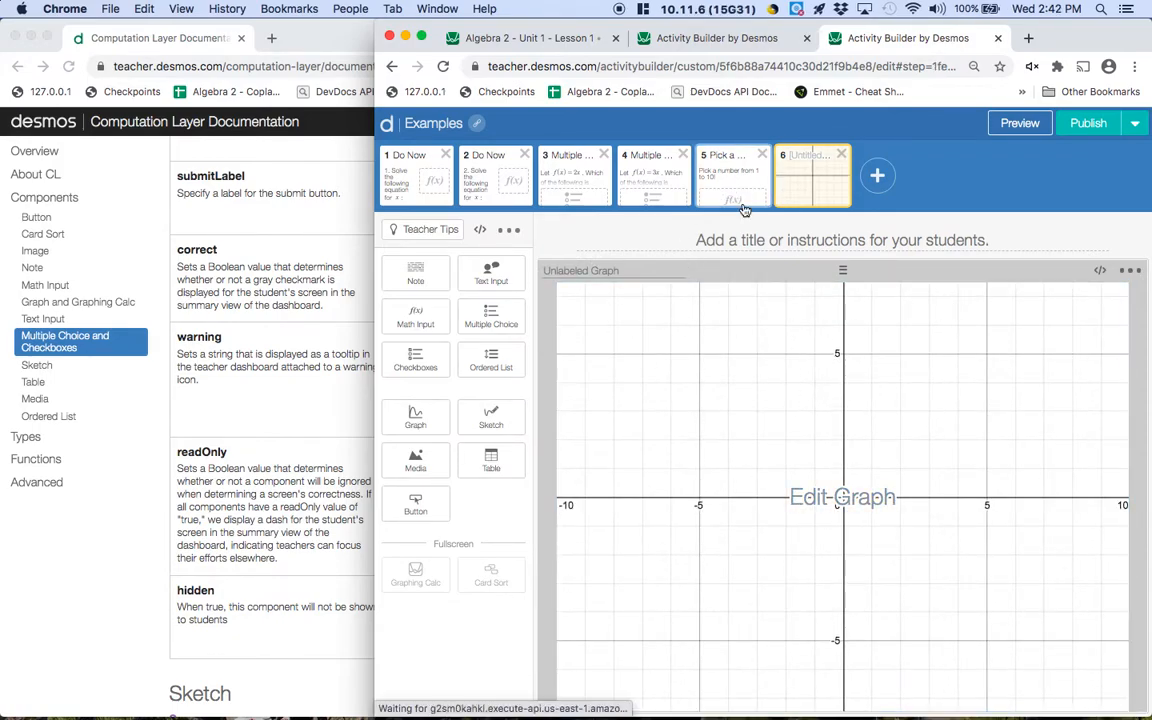
pyautogui.click(740, 204)
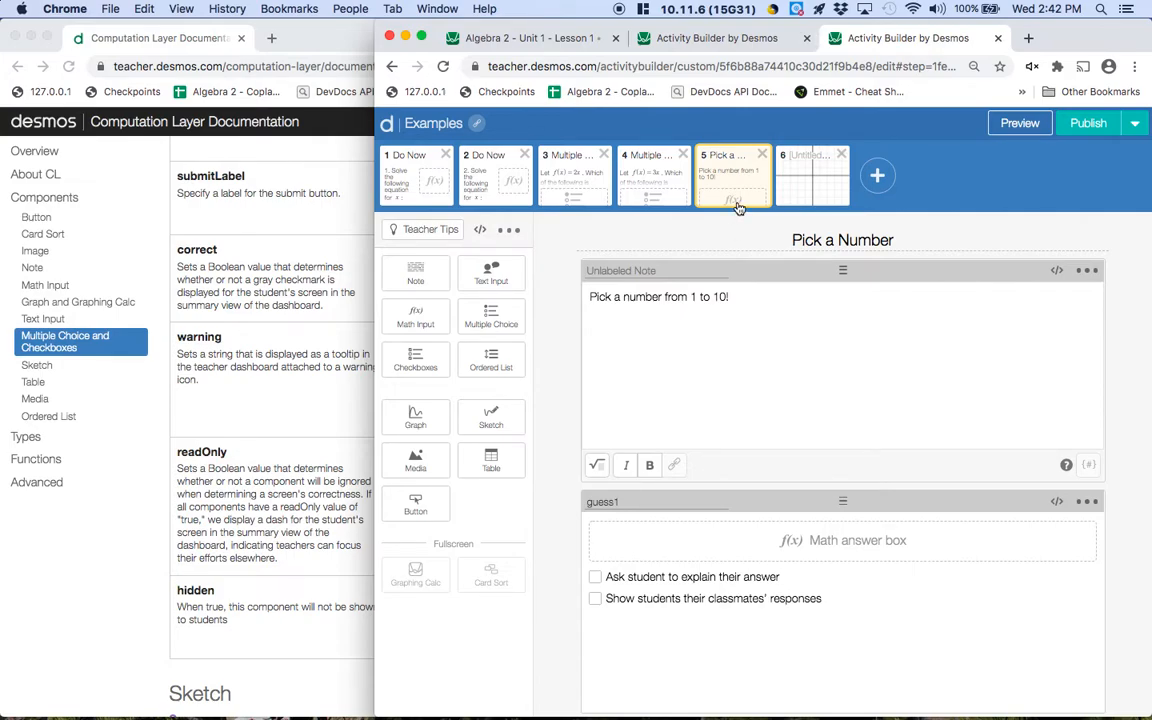
pyautogui.click(804, 191)
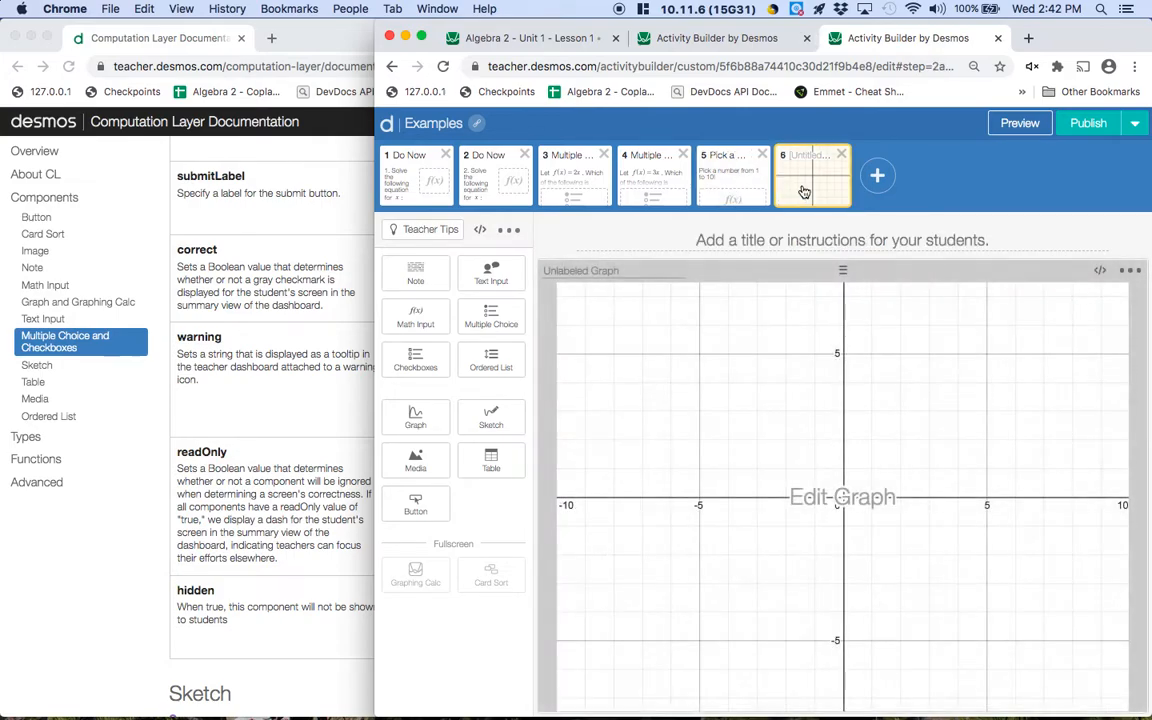
pyautogui.click(733, 186)
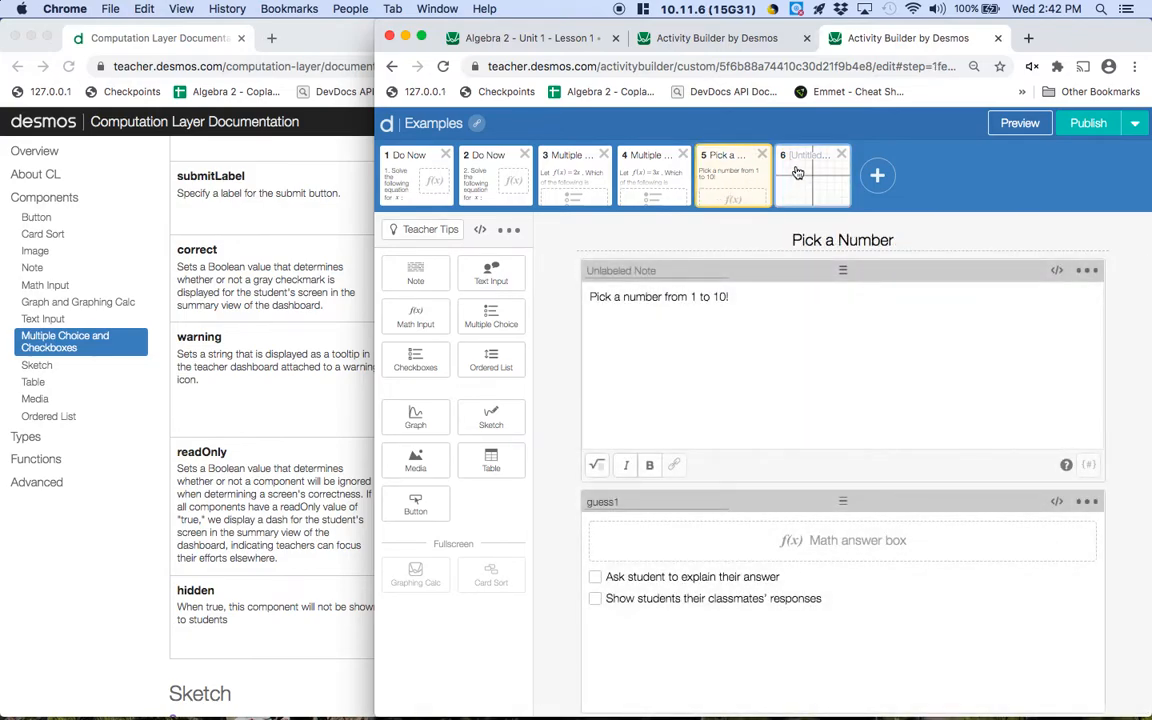
pyautogui.click(797, 173)
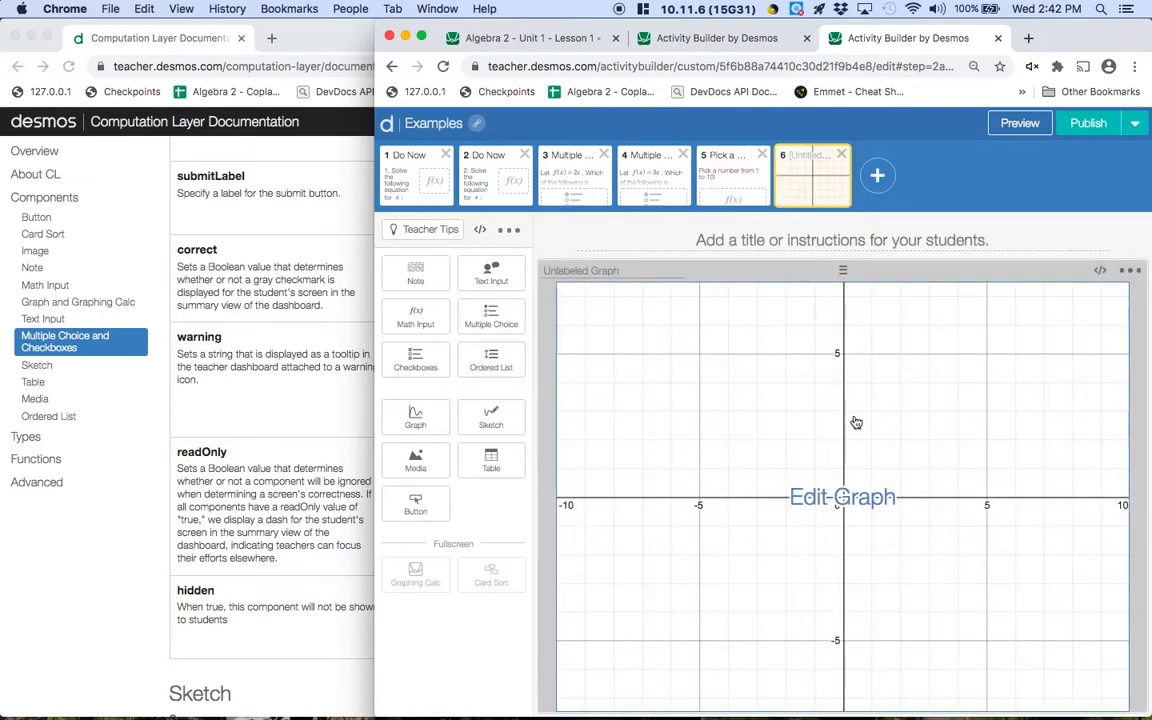
# Open the screen 6 graph for editing and set its y-axis range from -1 to 11
pyautogui.click(855, 495)
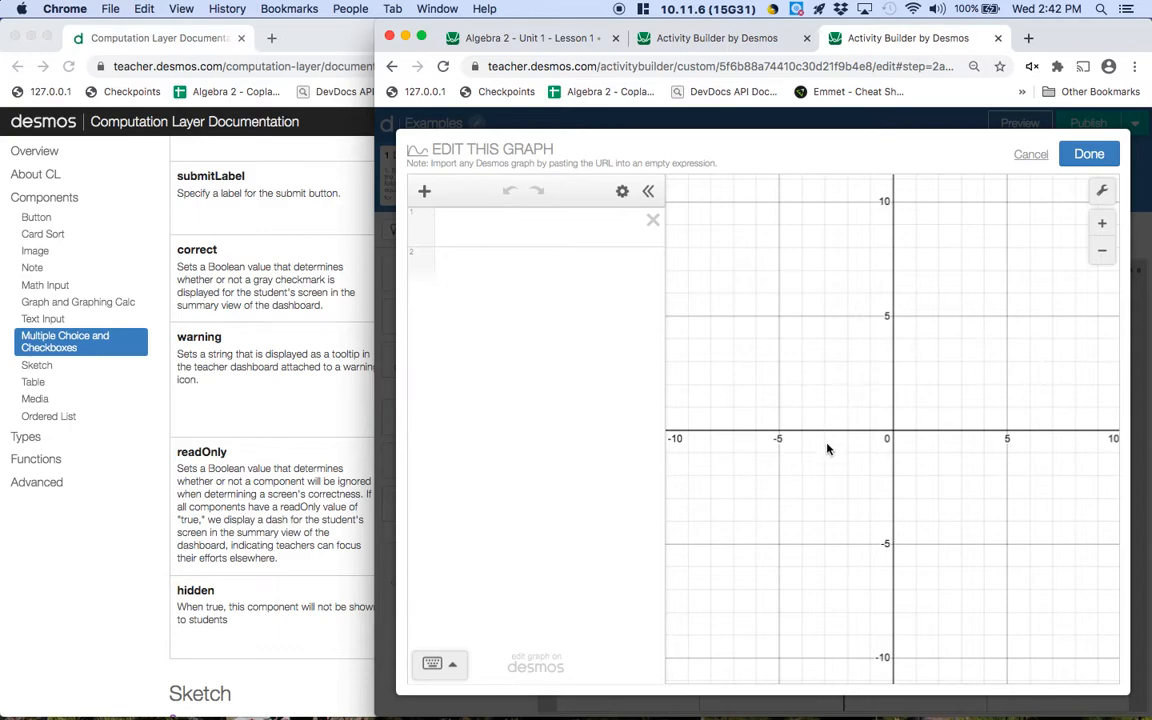
pyautogui.click(1103, 191)
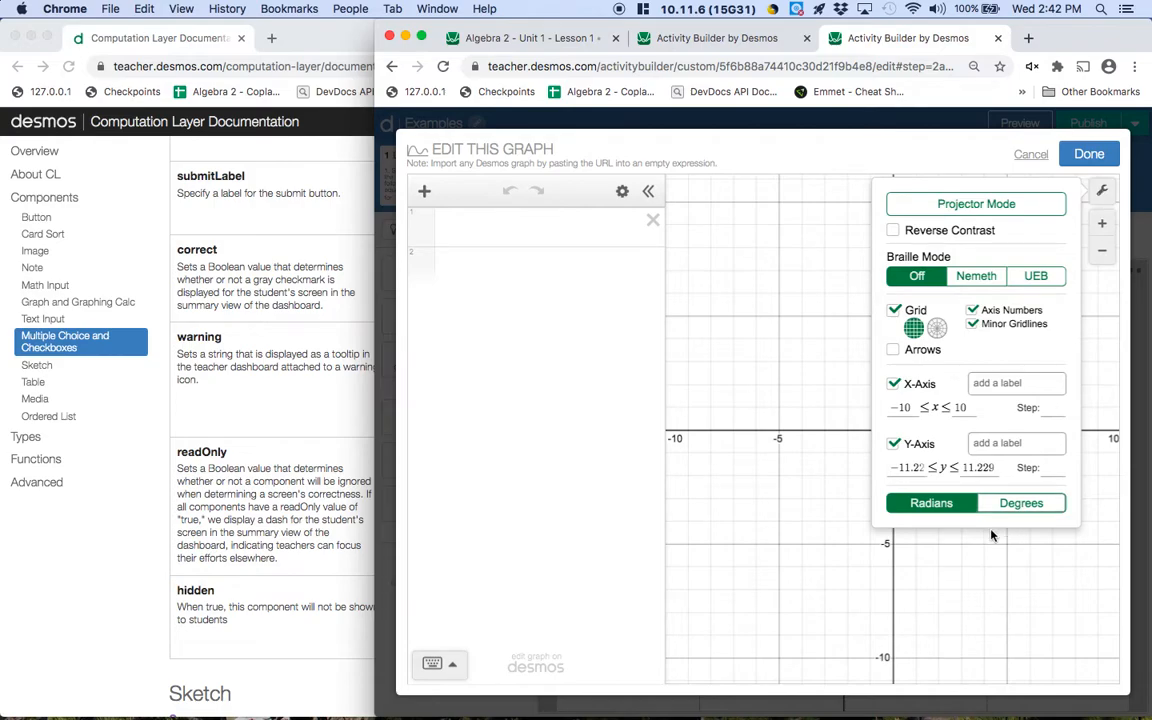
pyautogui.click(910, 467)
pyautogui.press('super+a')
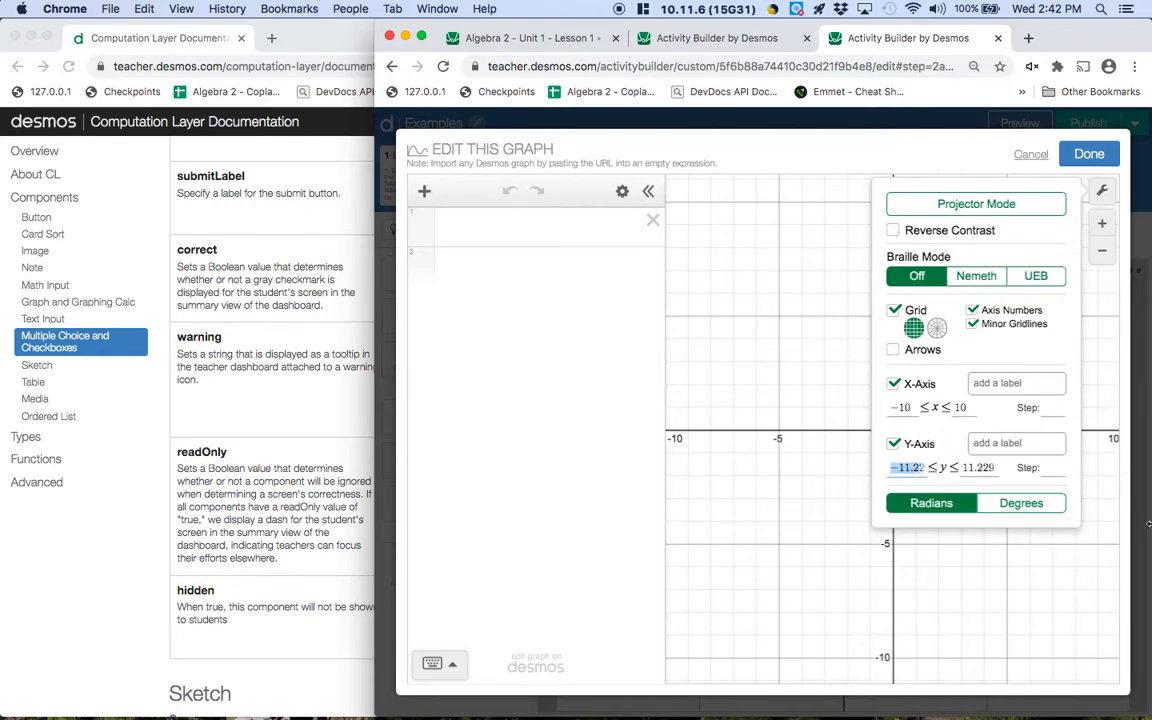
pyautogui.write('-1')
pyautogui.press('Tab')
pyautogui.write('11')
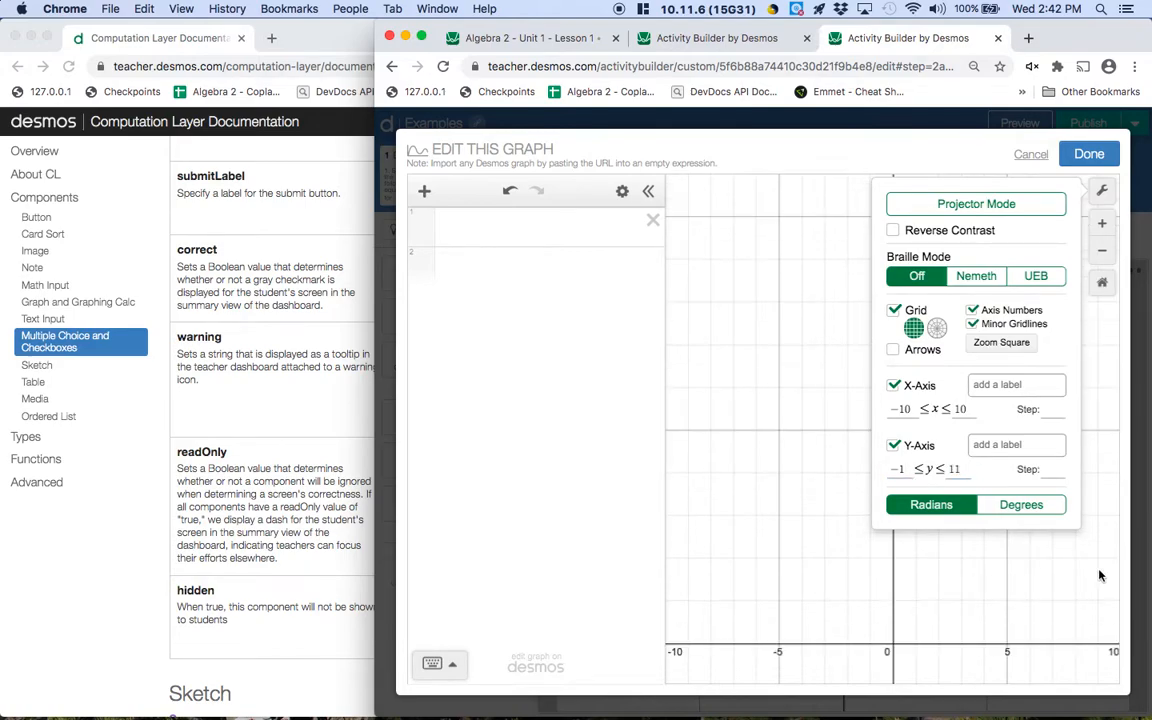
# Set the graph's x-axis range from -1 to 30 and close the graph settings
pyautogui.doubleClick(905, 410)
pyautogui.press('BackSpace')
pyautogui.write('0')
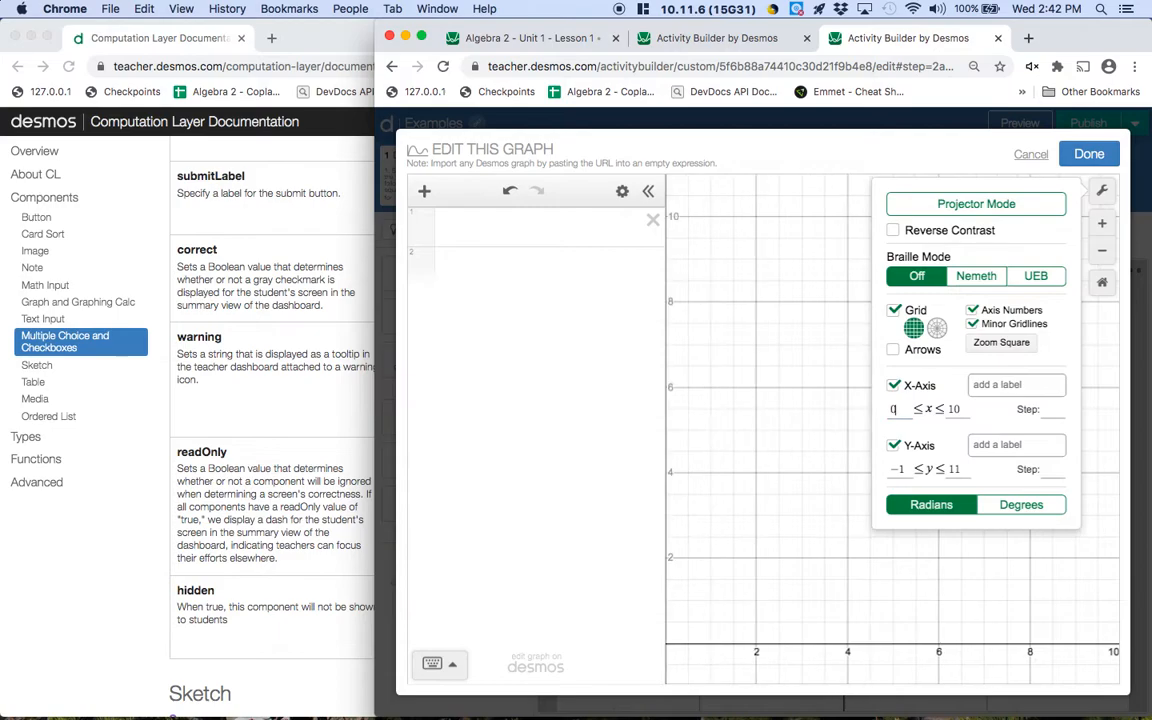
pyautogui.press('BackSpace')
pyautogui.write('-1')
pyautogui.press('Tab')
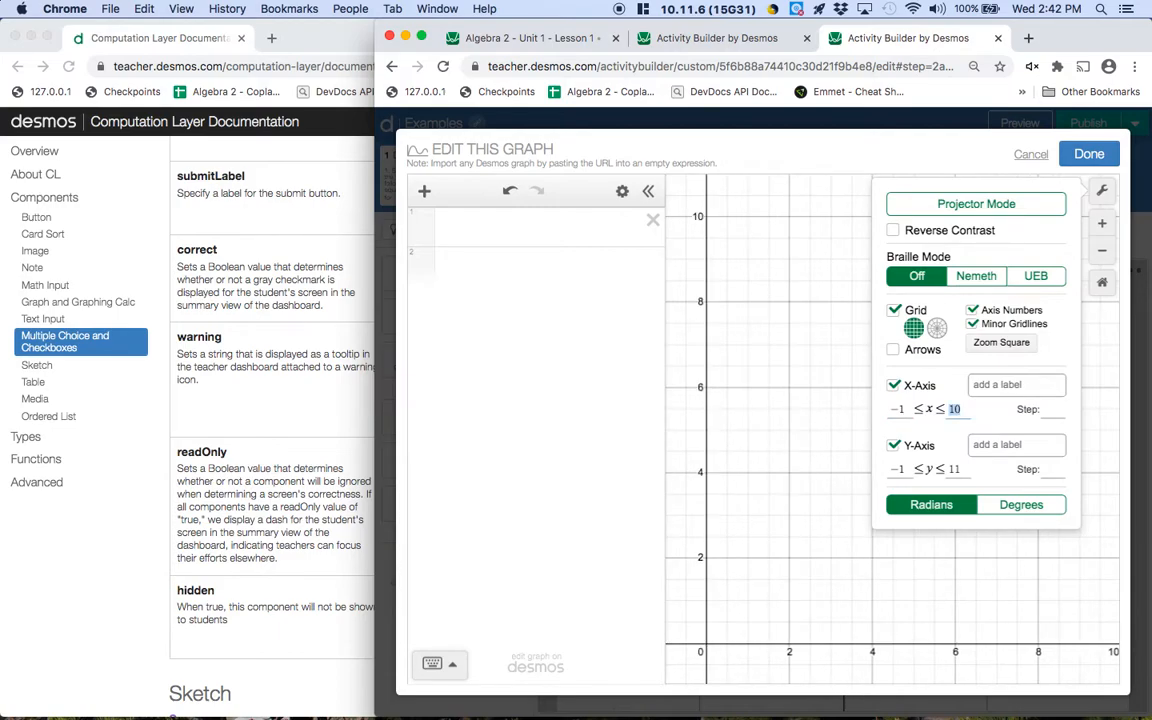
pyautogui.write('30')
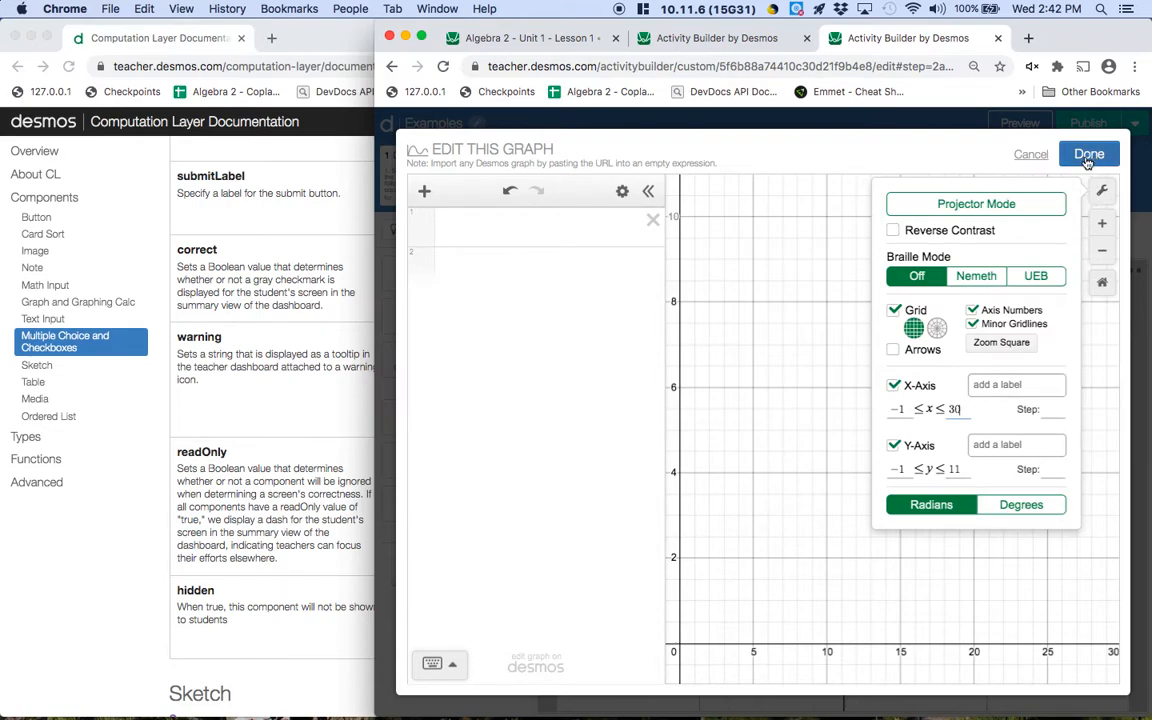
pyautogui.click(833, 311)
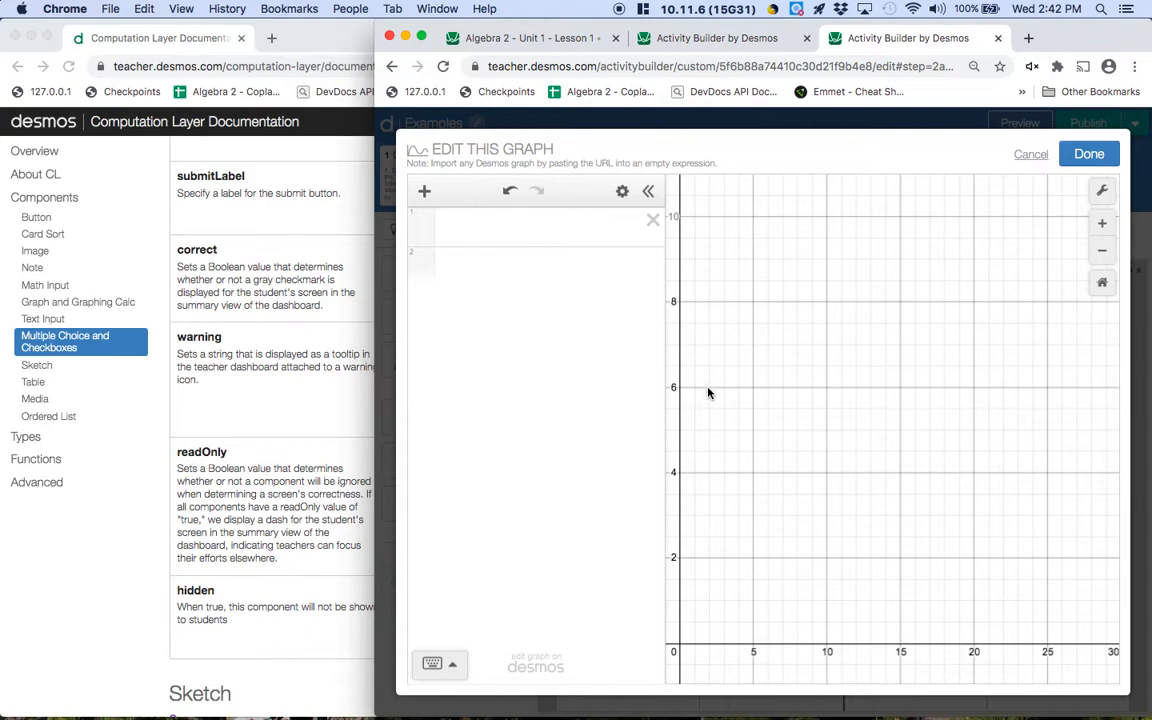
# Define the list N=[3] as the graph's first expression and add an empty second expression
pyautogui.click(505, 223)
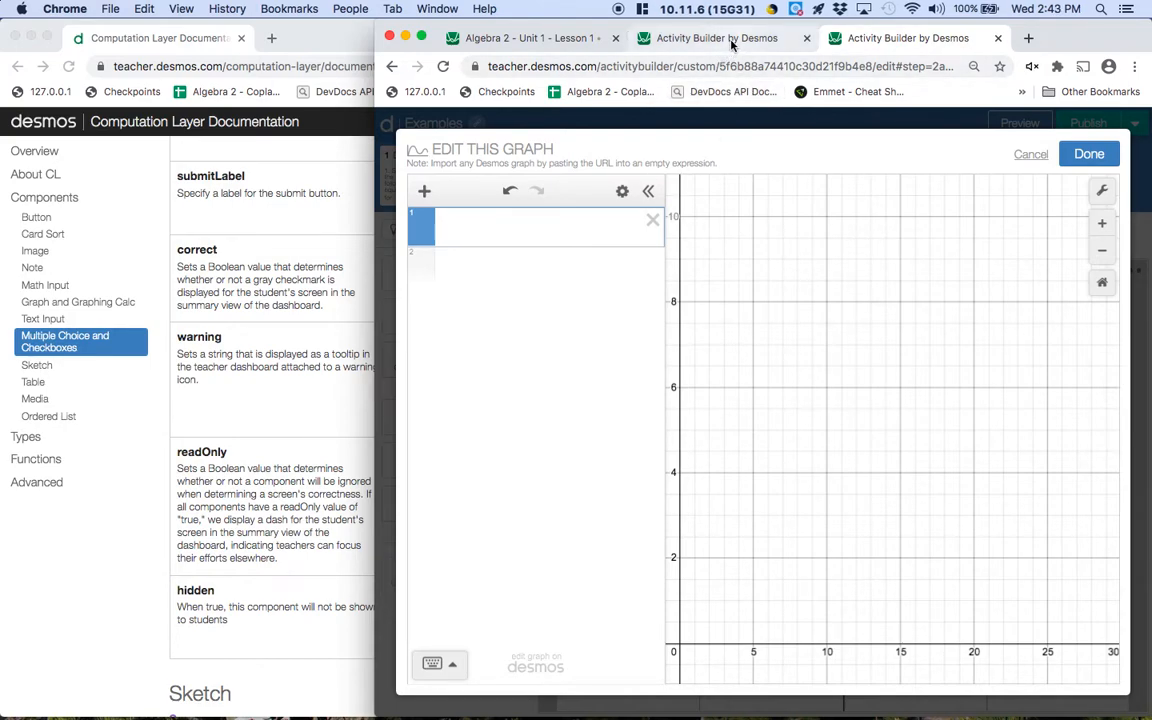
pyautogui.write('N=[3')
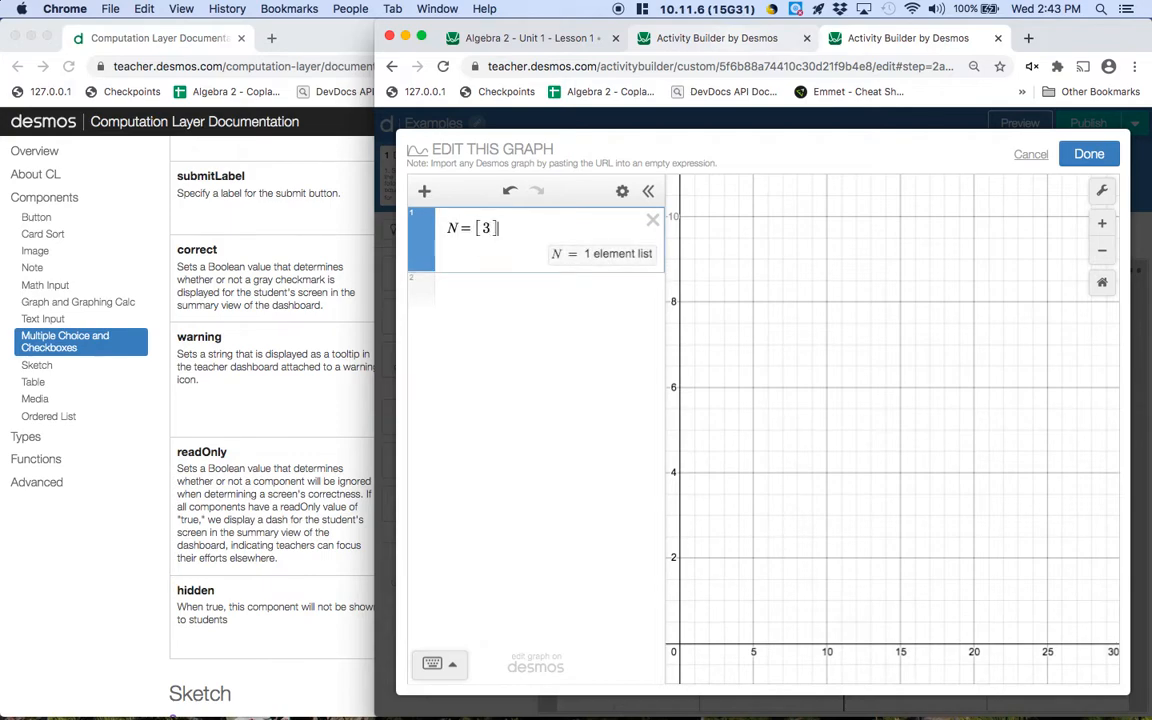
pyautogui.click(586, 287)
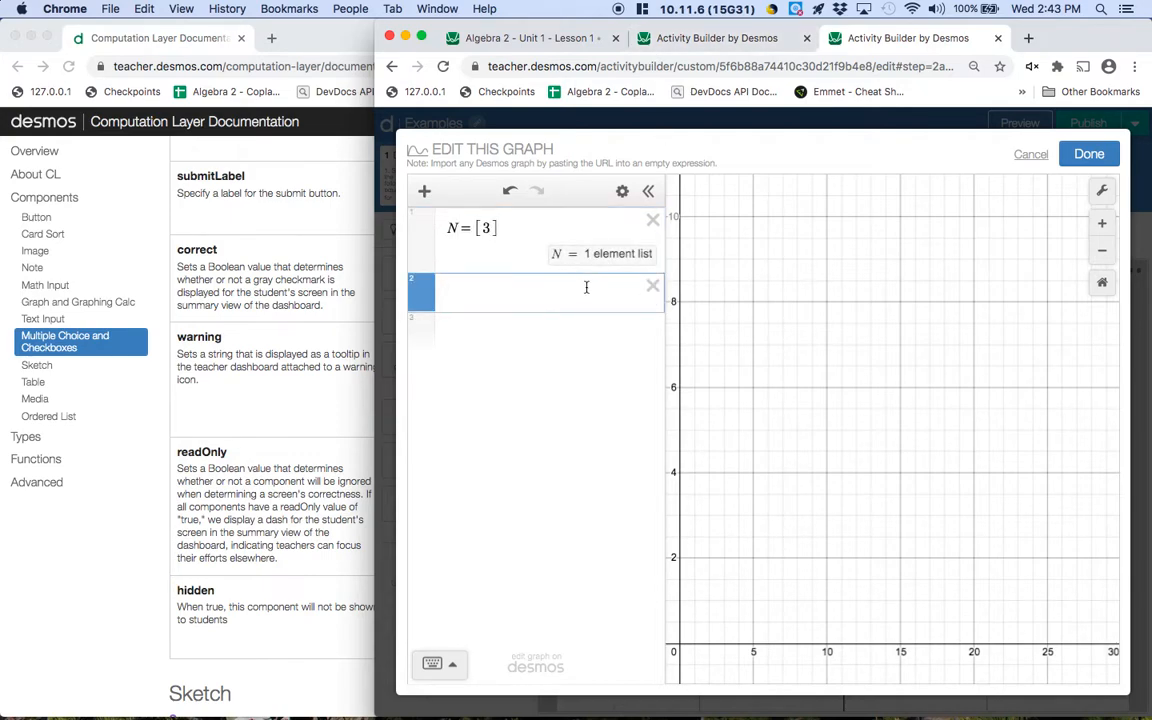
# Copy the expression a=[1...length(N)] from the screen 4 graph of the Algebra 2 lesson into the Examples graph's second expression
pyautogui.click(714, 40)
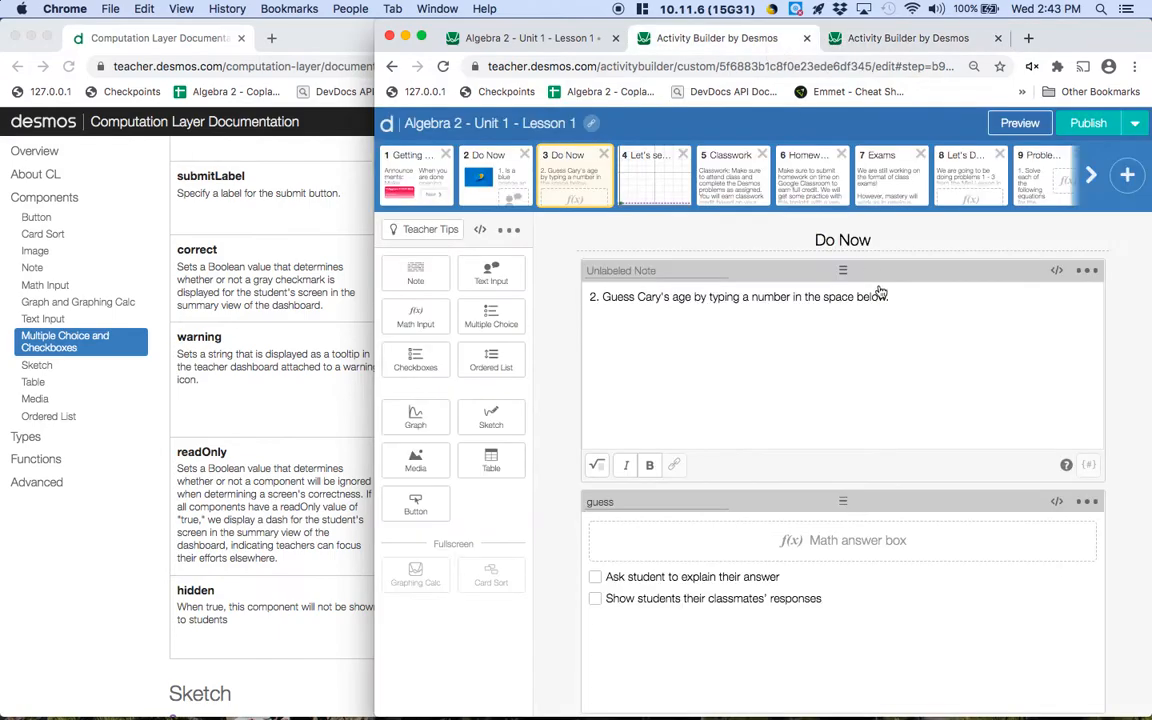
pyautogui.click(644, 195)
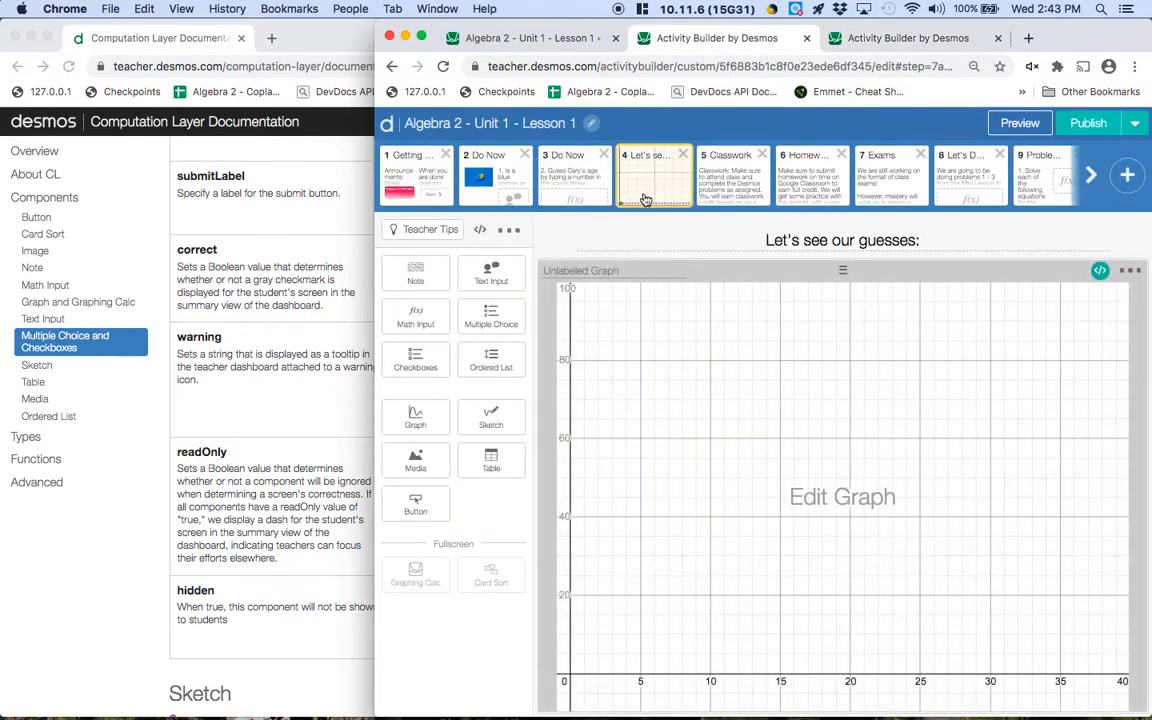
pyautogui.click(895, 526)
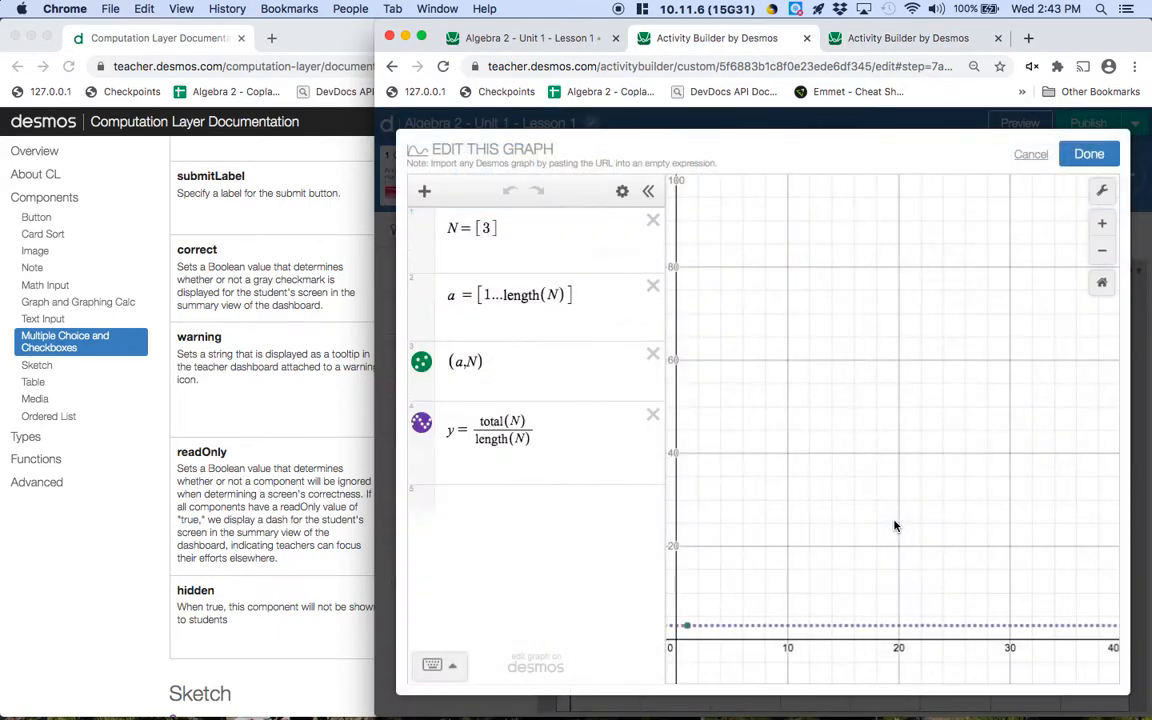
pyautogui.moveTo(584, 296); pyautogui.dragTo(419, 302)
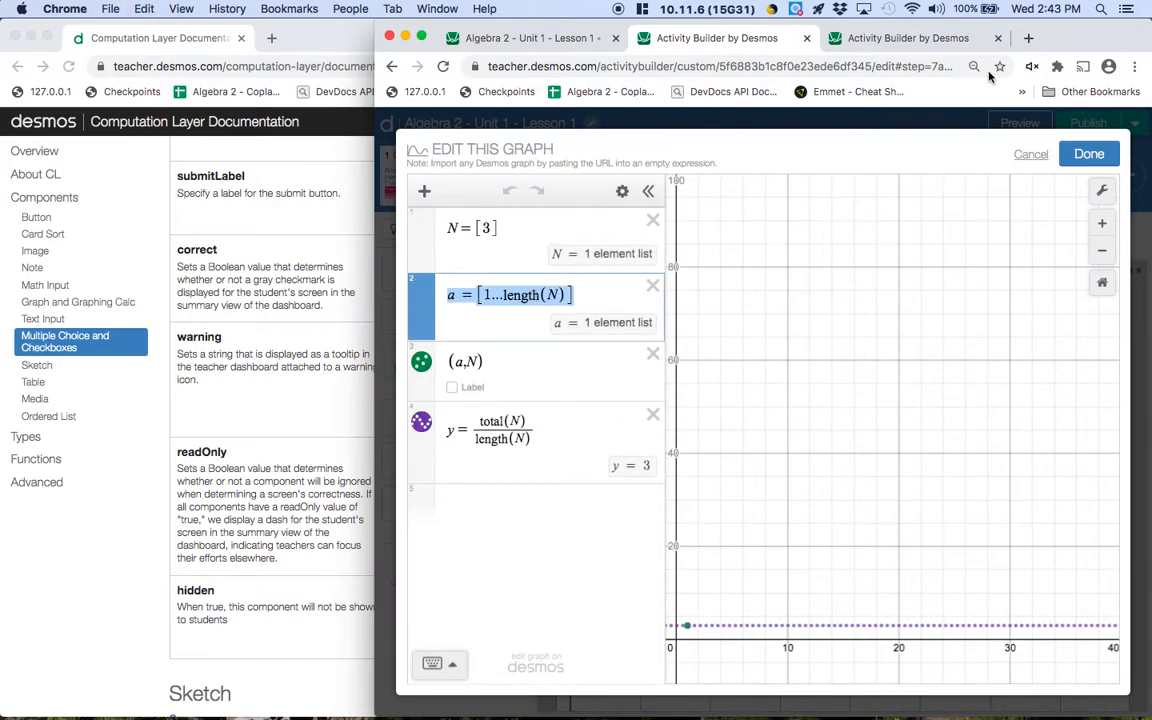
pyautogui.click(926, 55)
pyautogui.click(920, 40)
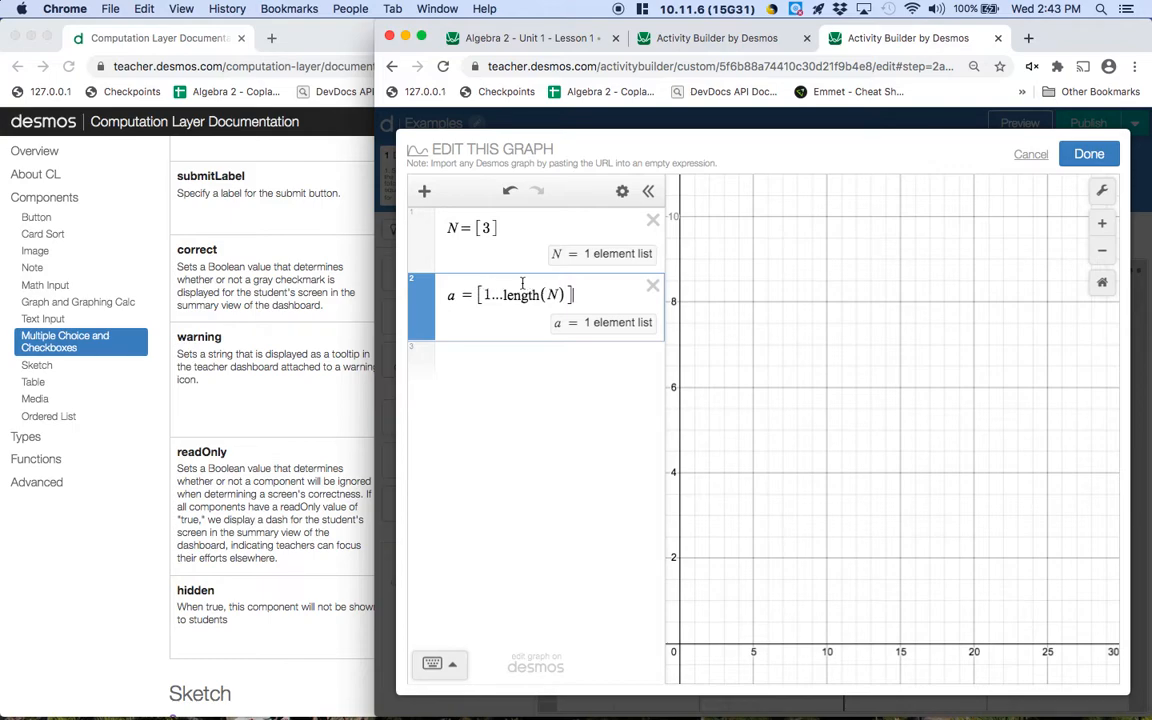
# Plot the points (a,N) as the third expression and compare it with the Algebra 2 lesson's graph
pyautogui.click(517, 363)
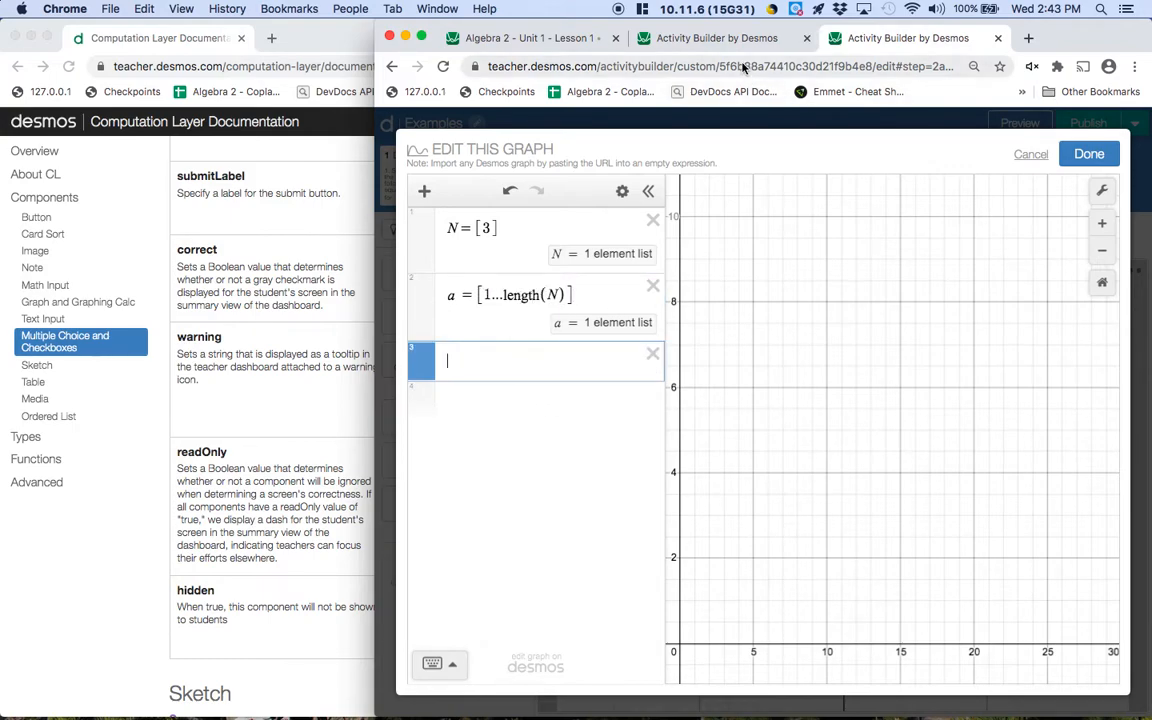
pyautogui.write('(a,N')
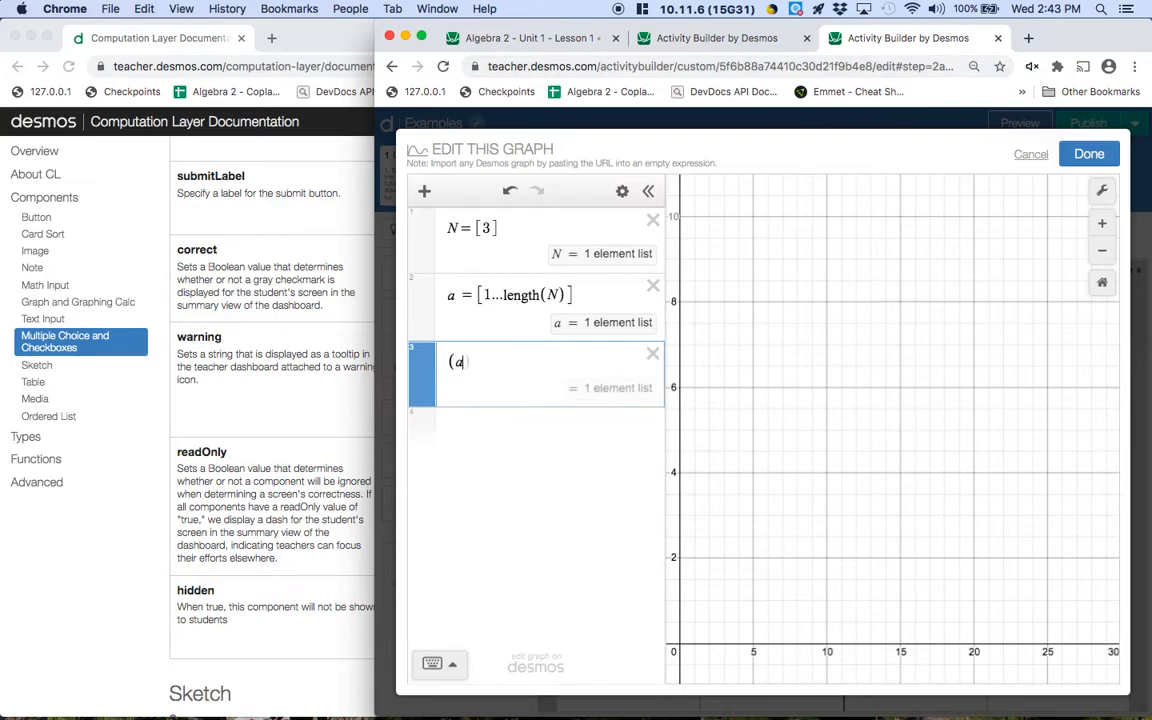
pyautogui.write(')')
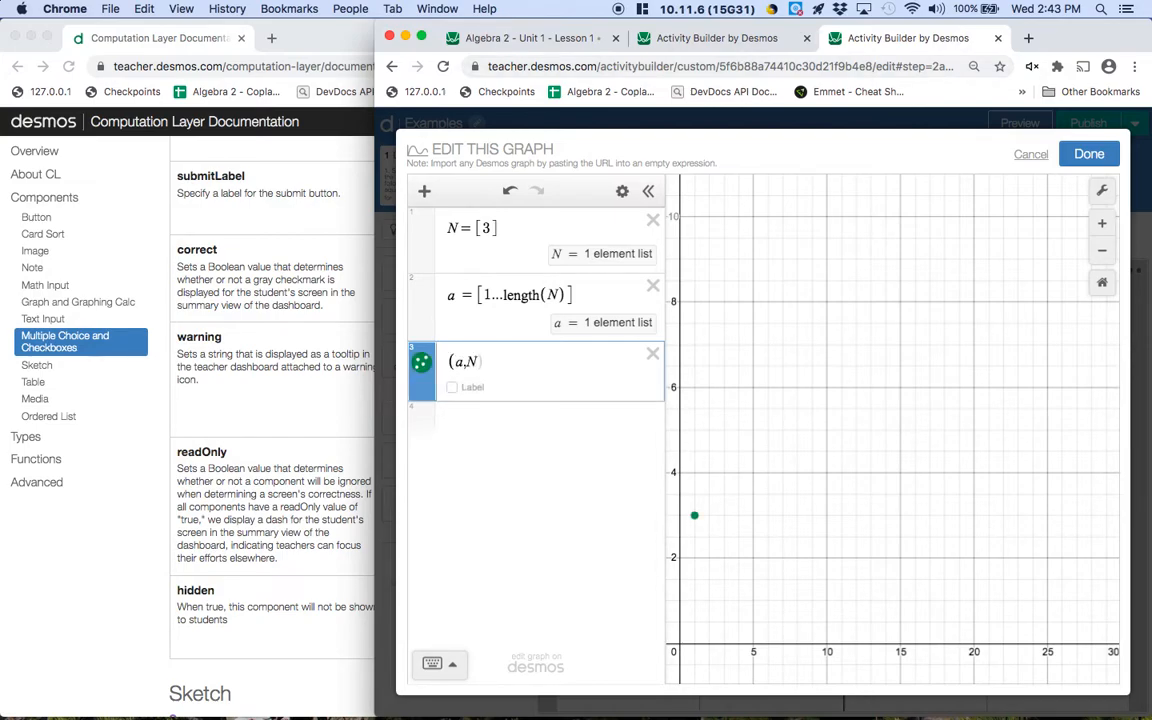
pyautogui.click(738, 39)
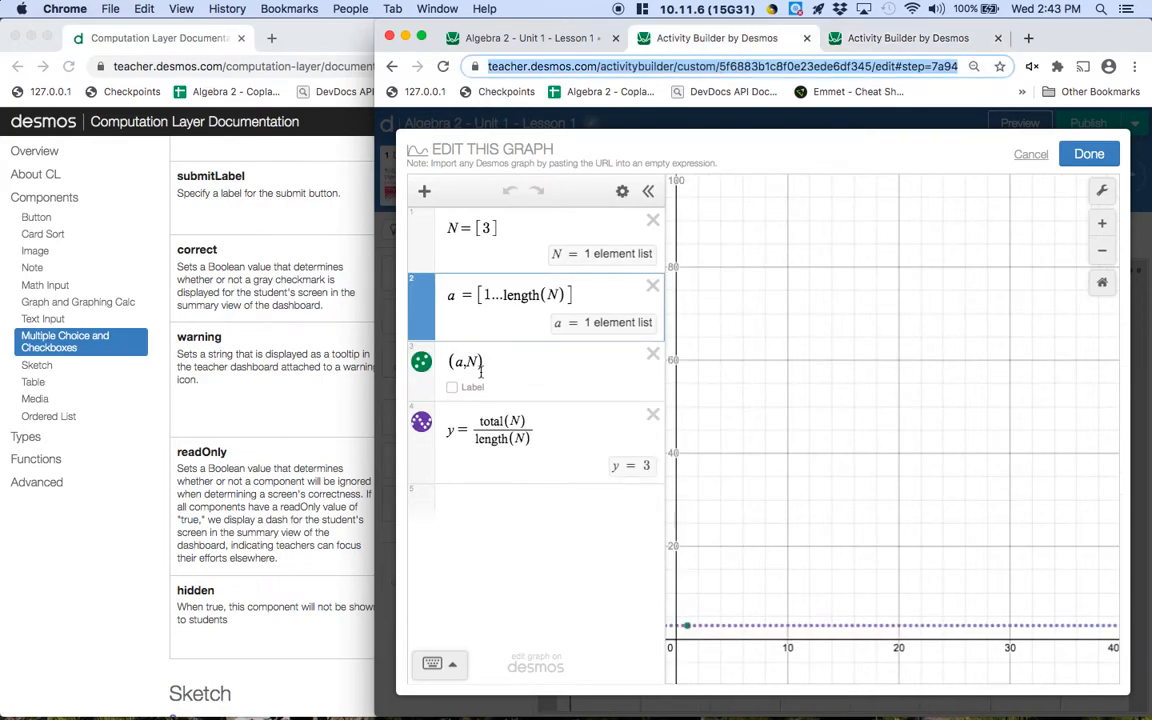
pyautogui.click(880, 38)
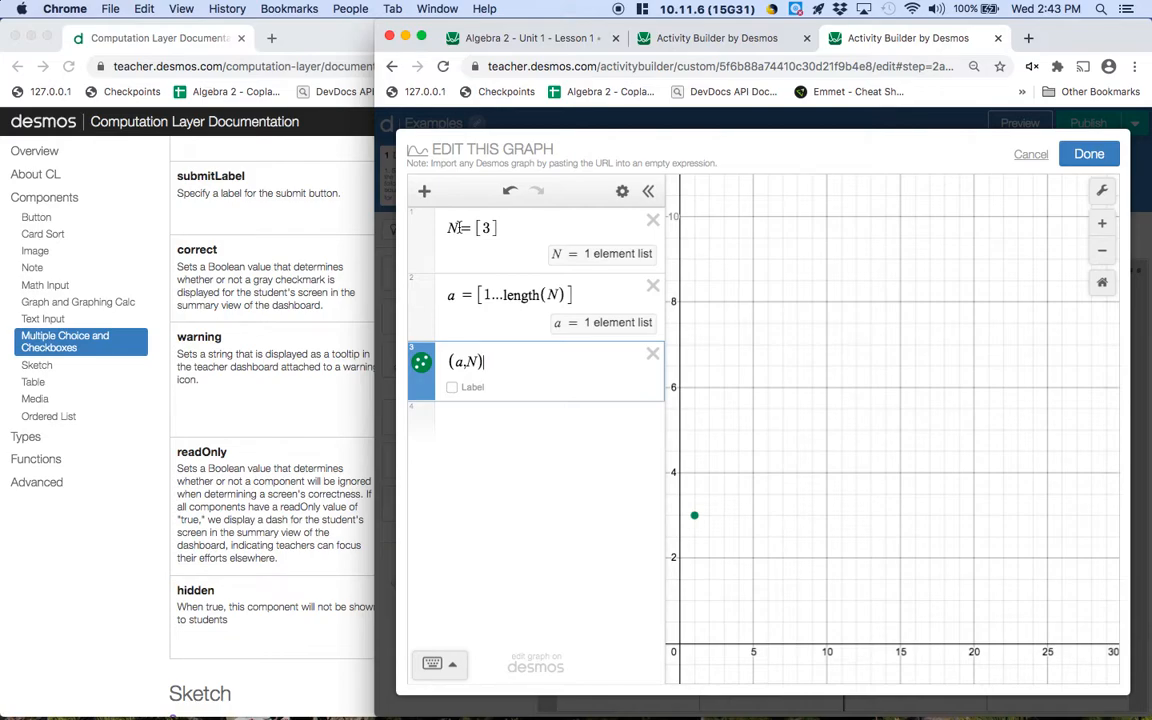
# Save the screen 6 graph and recheck its expressions in the graph editor
pyautogui.click(1089, 154)
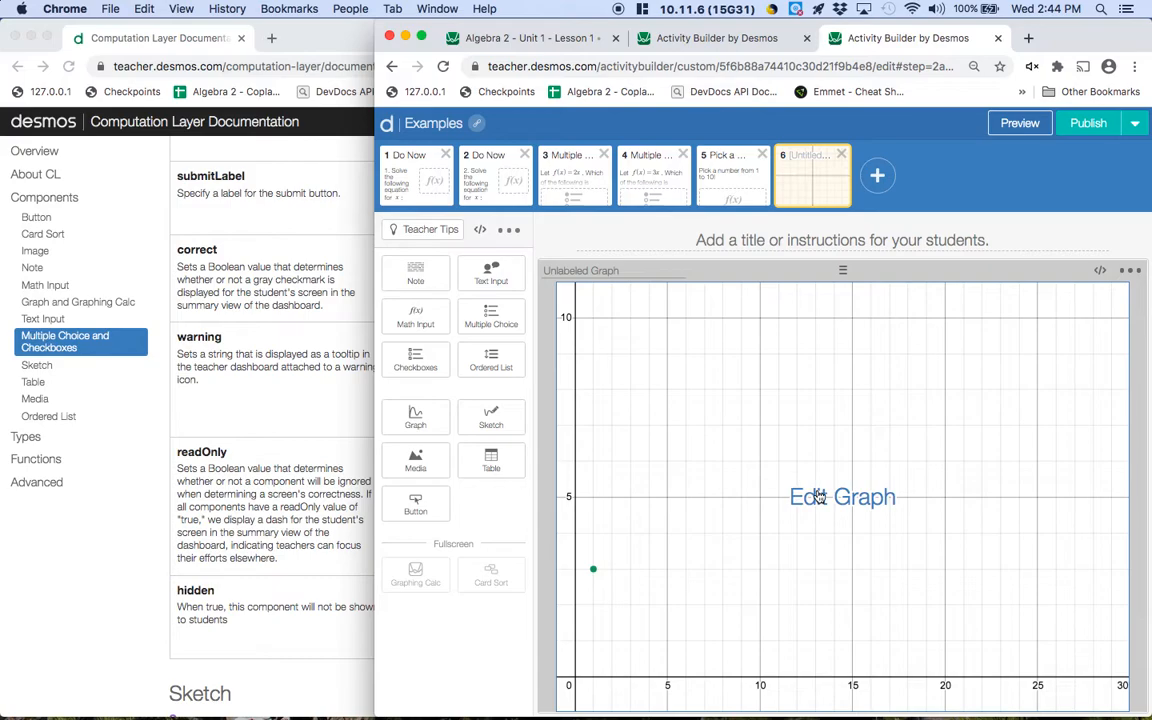
pyautogui.click(736, 442)
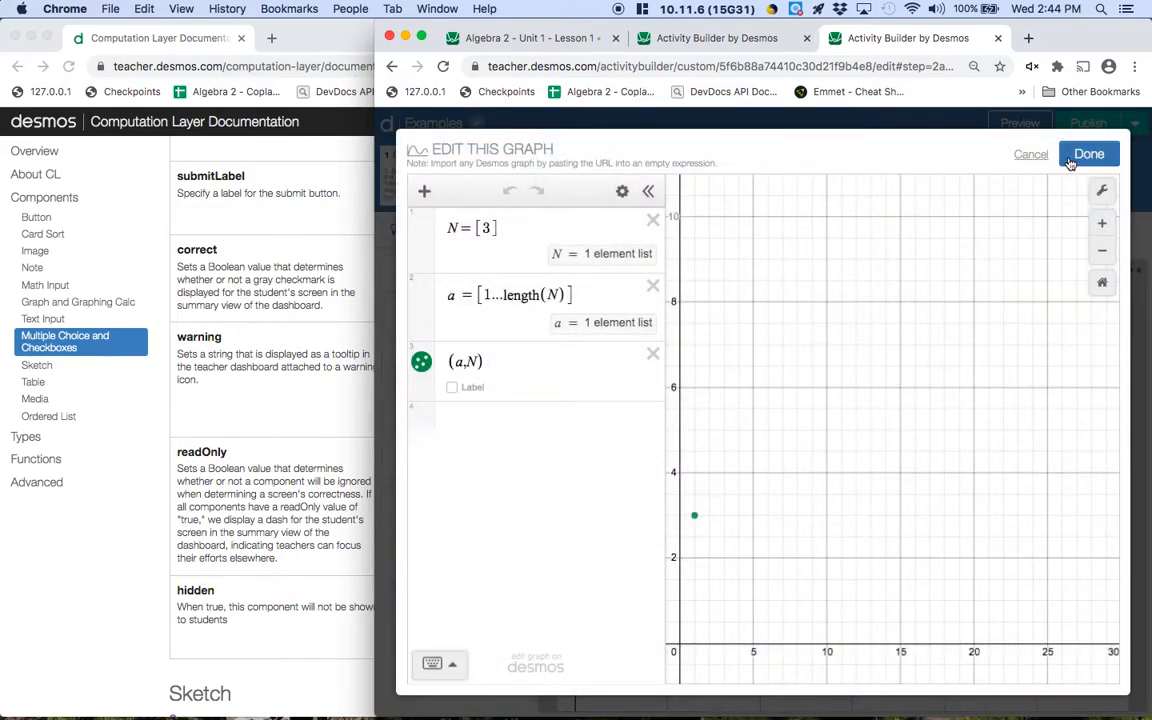
pyautogui.click(1069, 160)
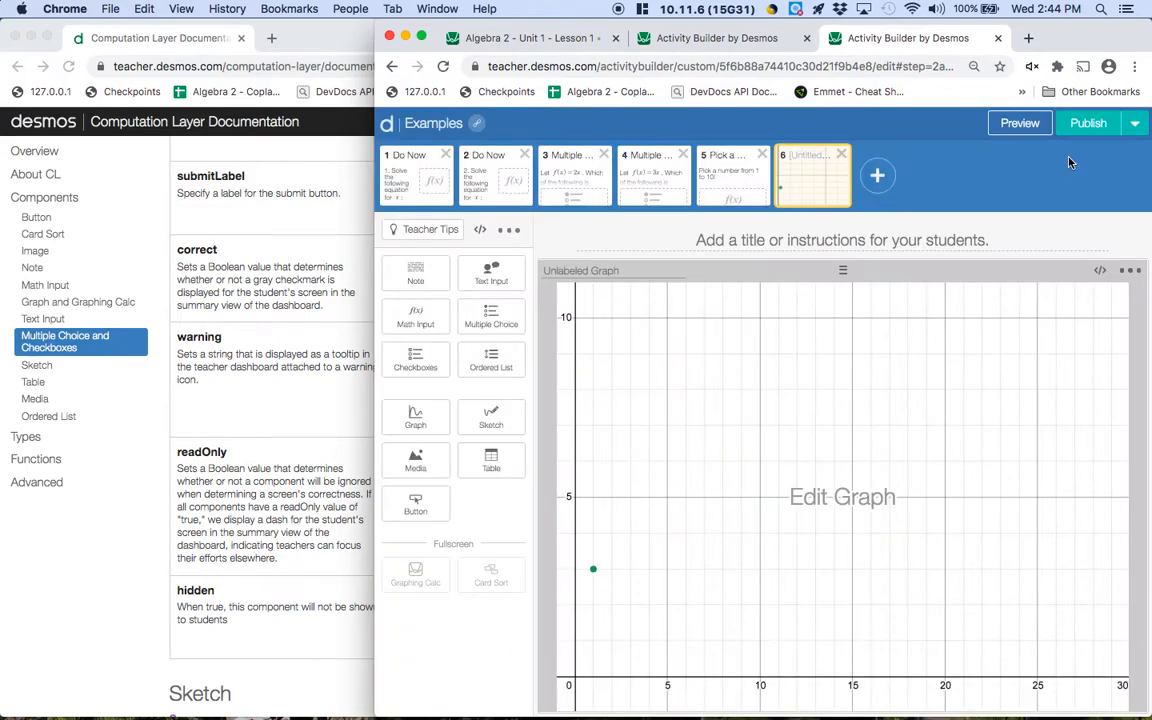
# Open the graph's script and look up the example for aggregating across students in the Advanced section of the Computation Layer documentation
pyautogui.click(1098, 270)
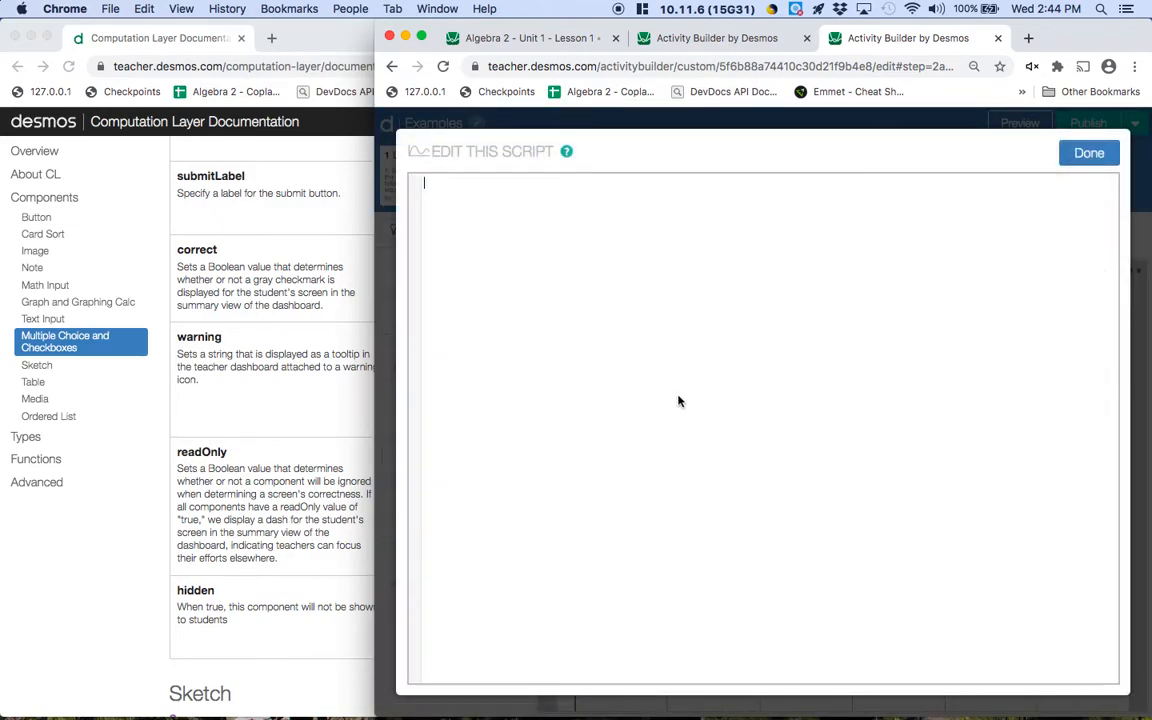
pyautogui.click(168, 436)
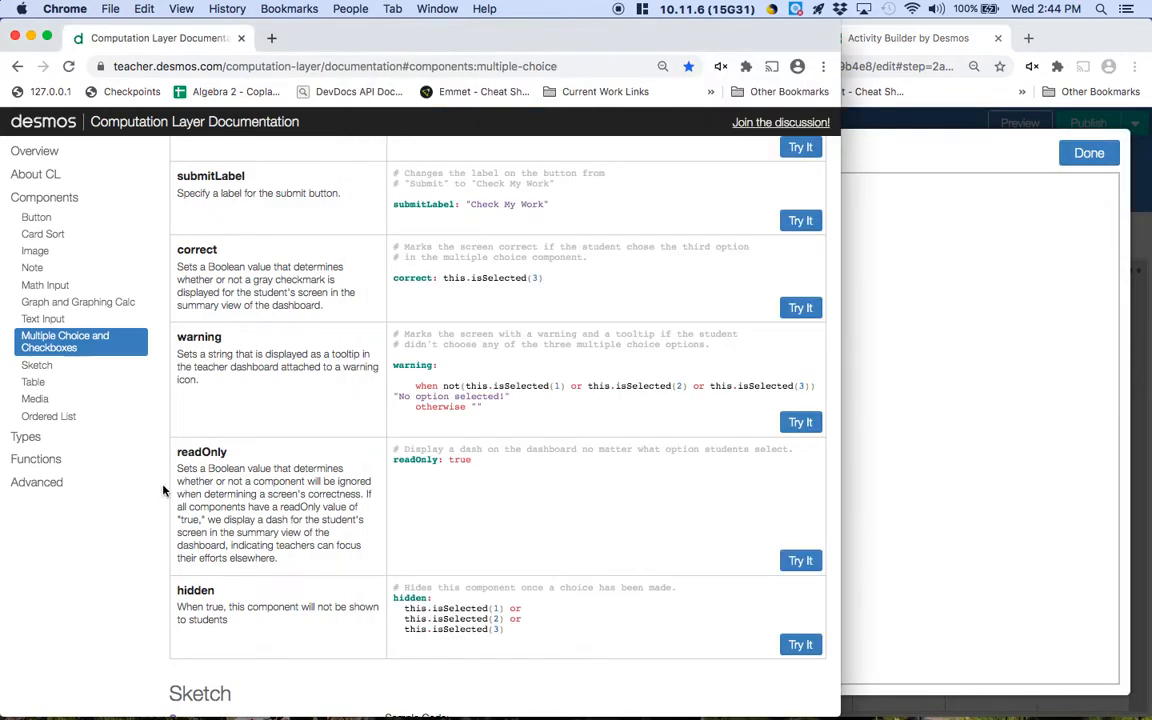
pyautogui.click(58, 484)
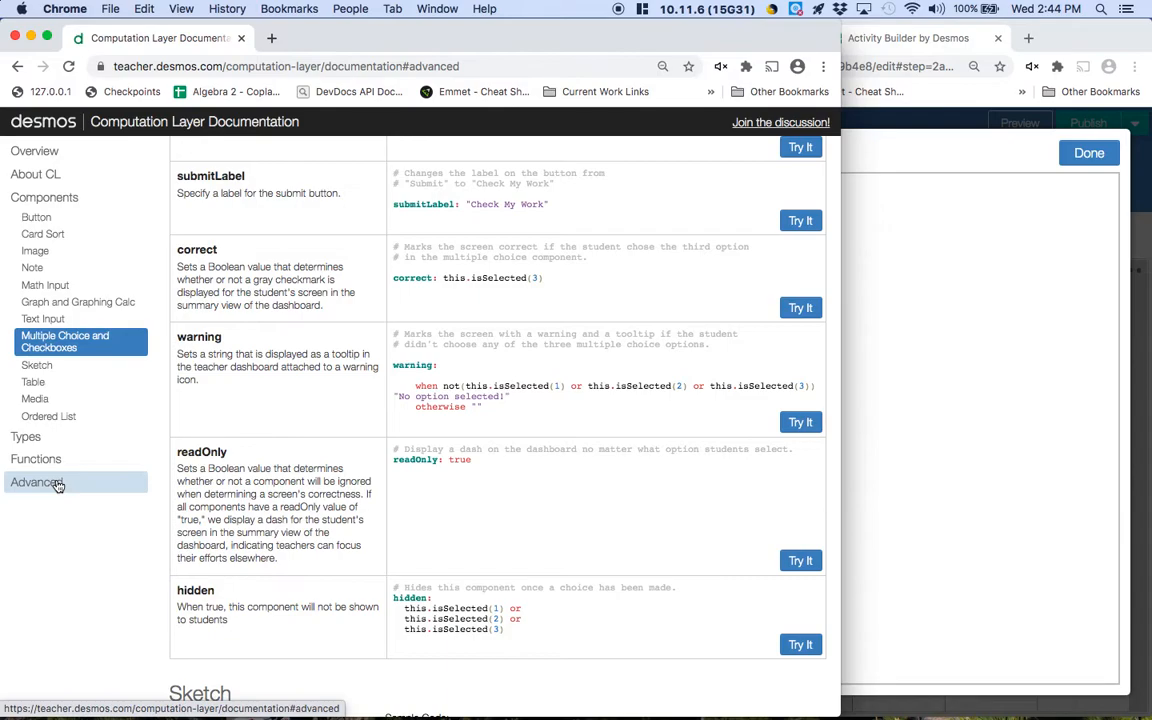
pyautogui.scroll(-10, 427, 419)
pyautogui.scroll(2, 413, 339)
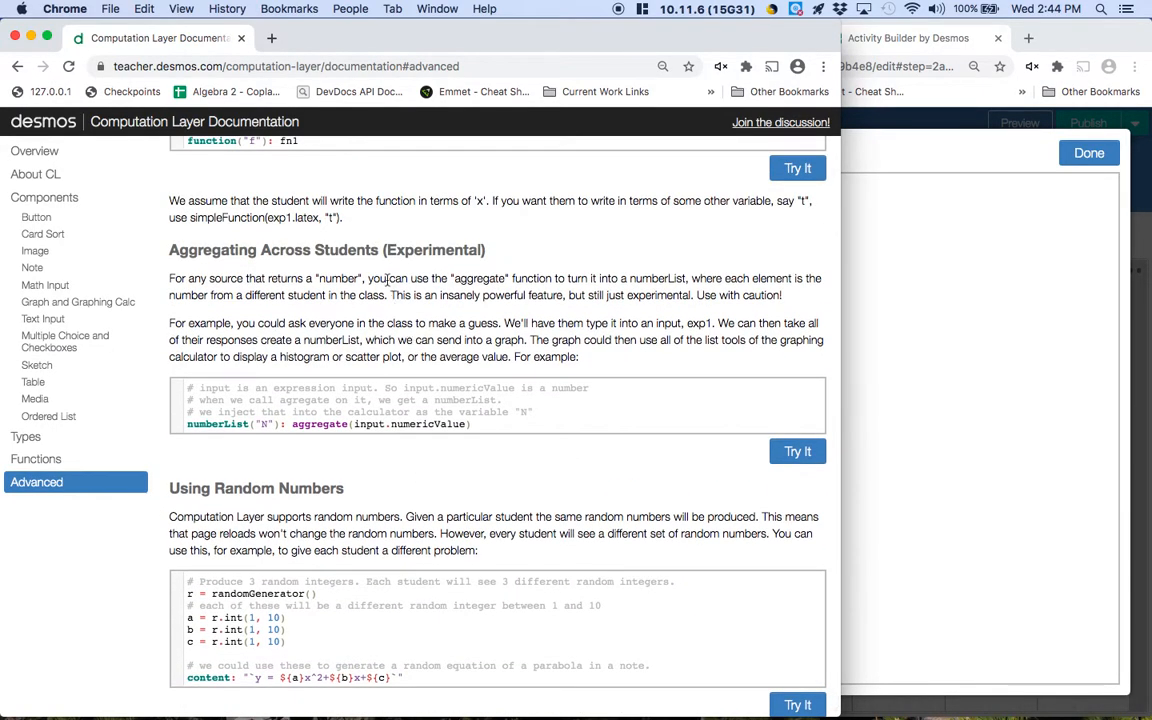
pyautogui.click(856, 221)
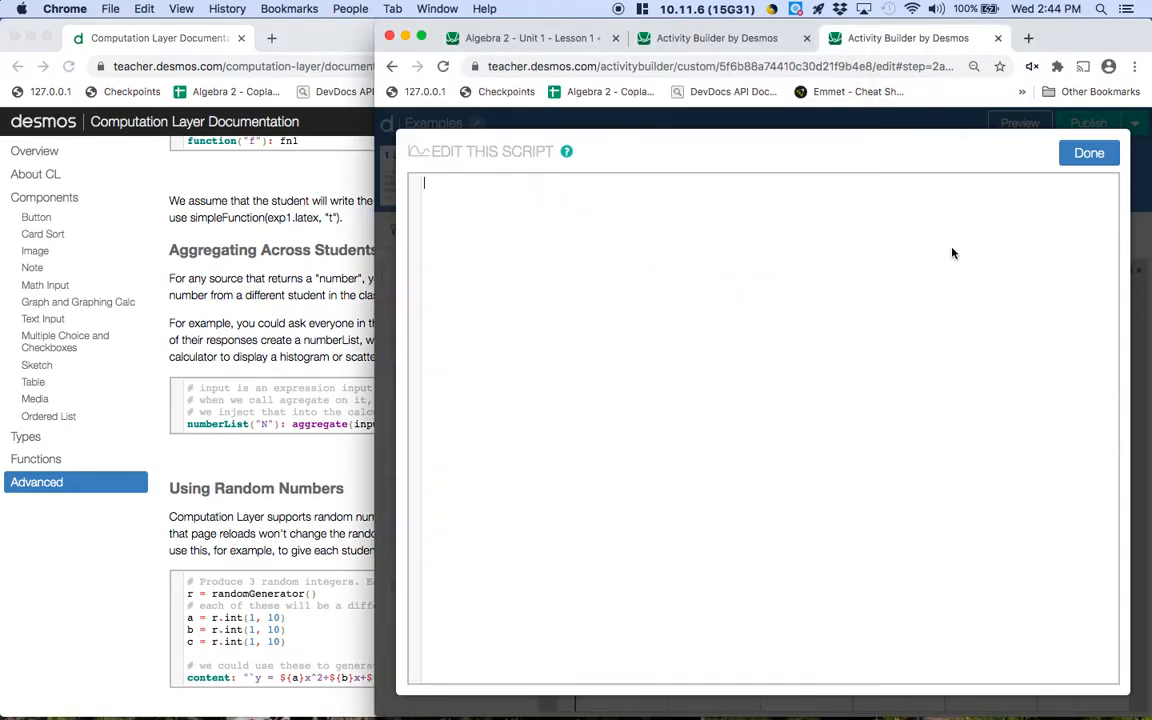
# Narrow the Activity Builder window so the documentation's sample code stays visible beside it, and dismiss the small screen warning
pyautogui.click(1135, 67)
pyautogui.click(1102, 47)
pyautogui.moveTo(1105, 46); pyautogui.dragTo(1150, 134)
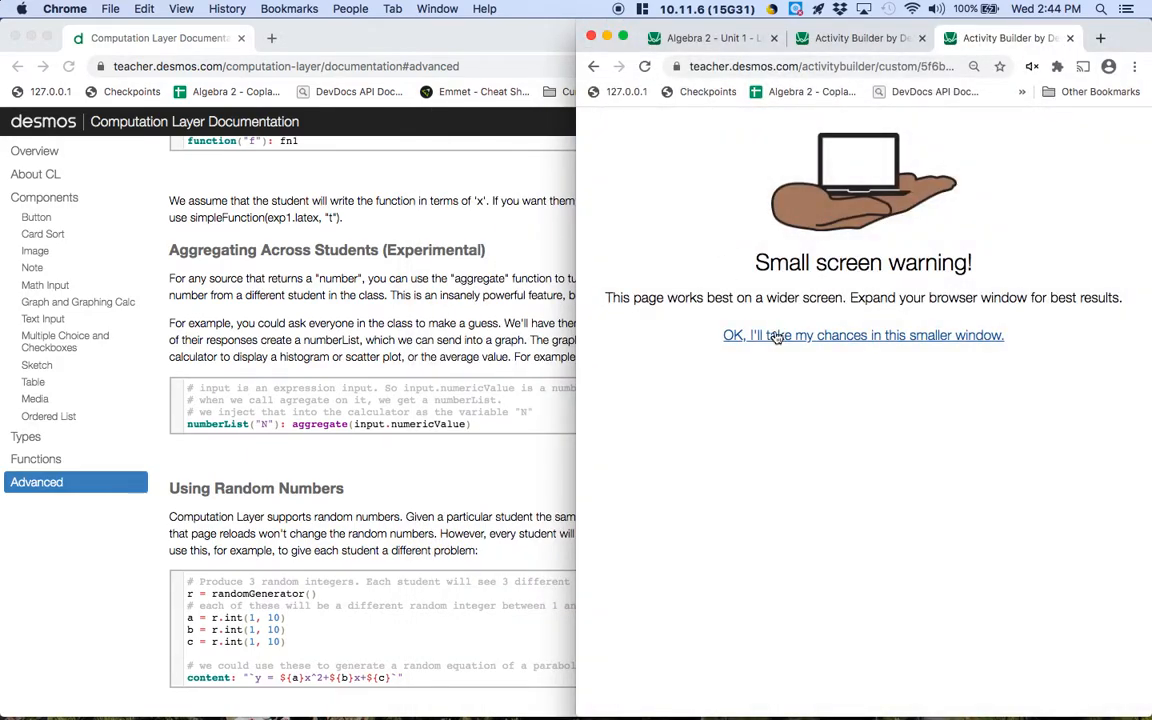
pyautogui.click(779, 335)
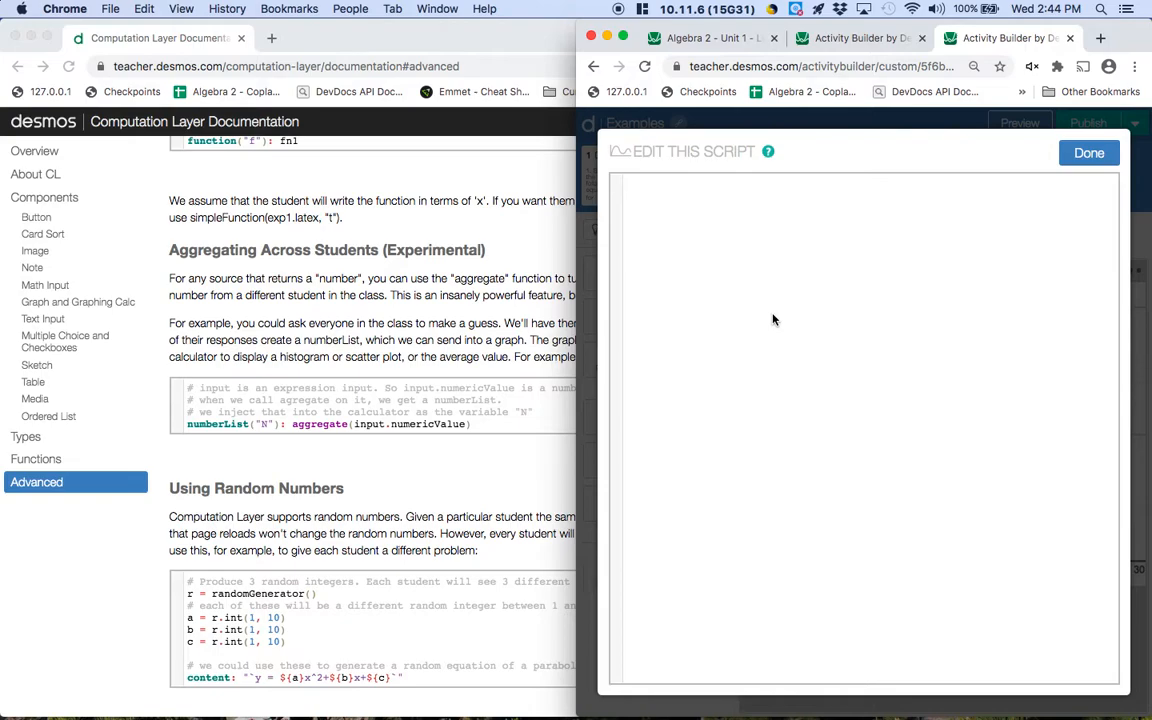
pyautogui.click(1082, 155)
pyautogui.click(849, 405)
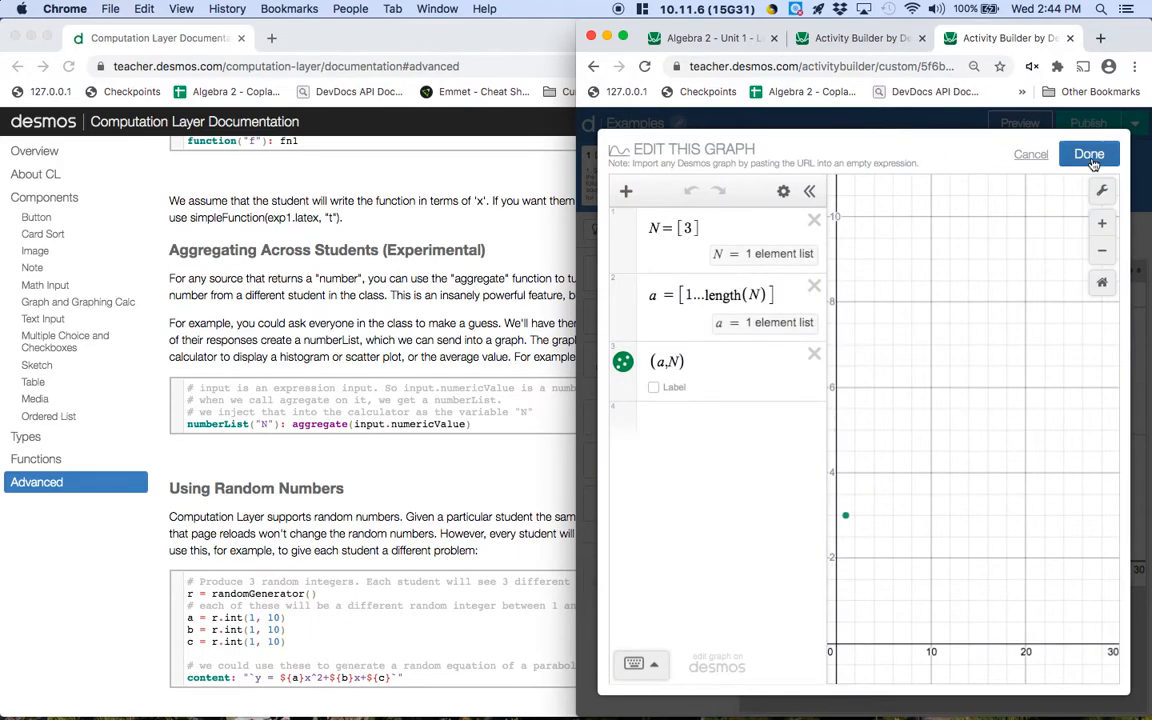
pyautogui.click(1031, 154)
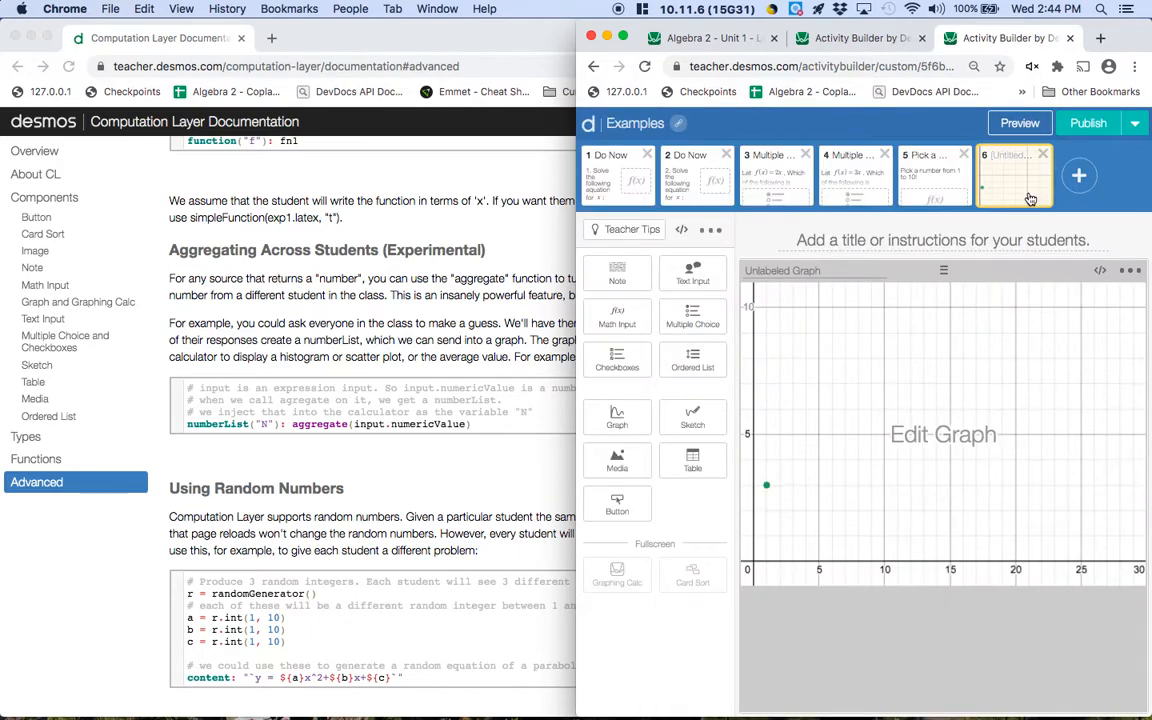
# Write the graph script numberList("N"): aggregate(guess1.numericValue) for screen 6 and save it
pyautogui.click(1100, 270)
pyautogui.write('numberl')
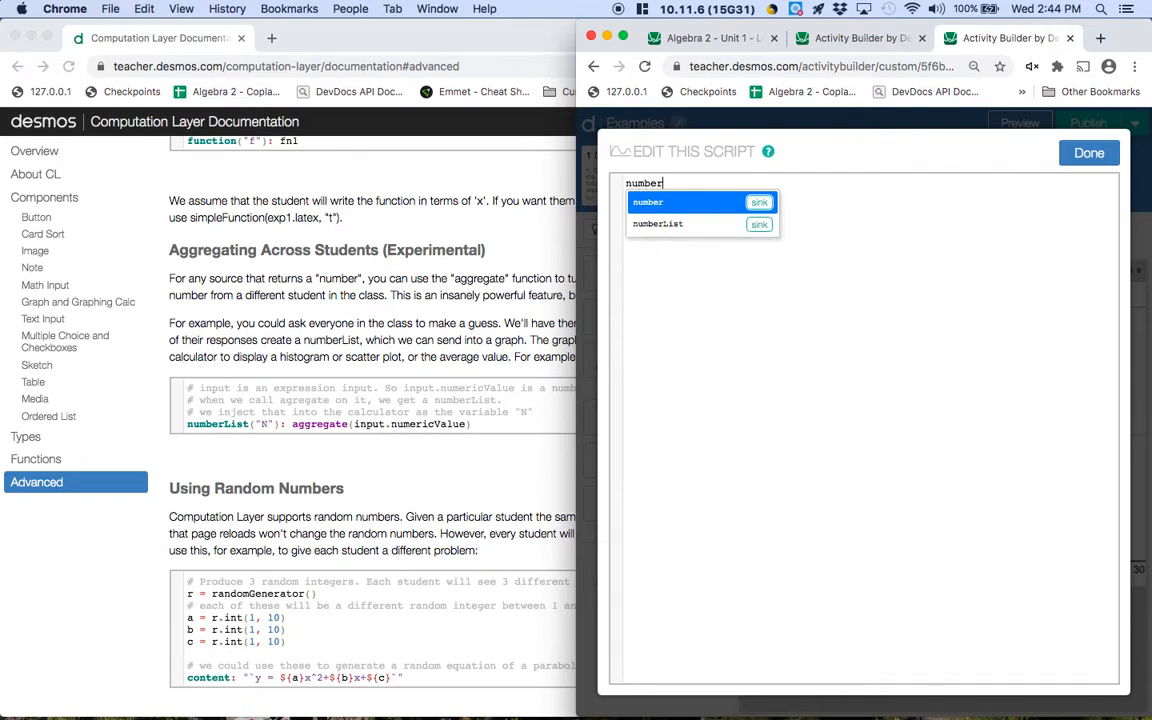
pyautogui.press('Down')
pyautogui.press('Return')
pyautogui.press('BackSpace')
pyautogui.write('"N"):')
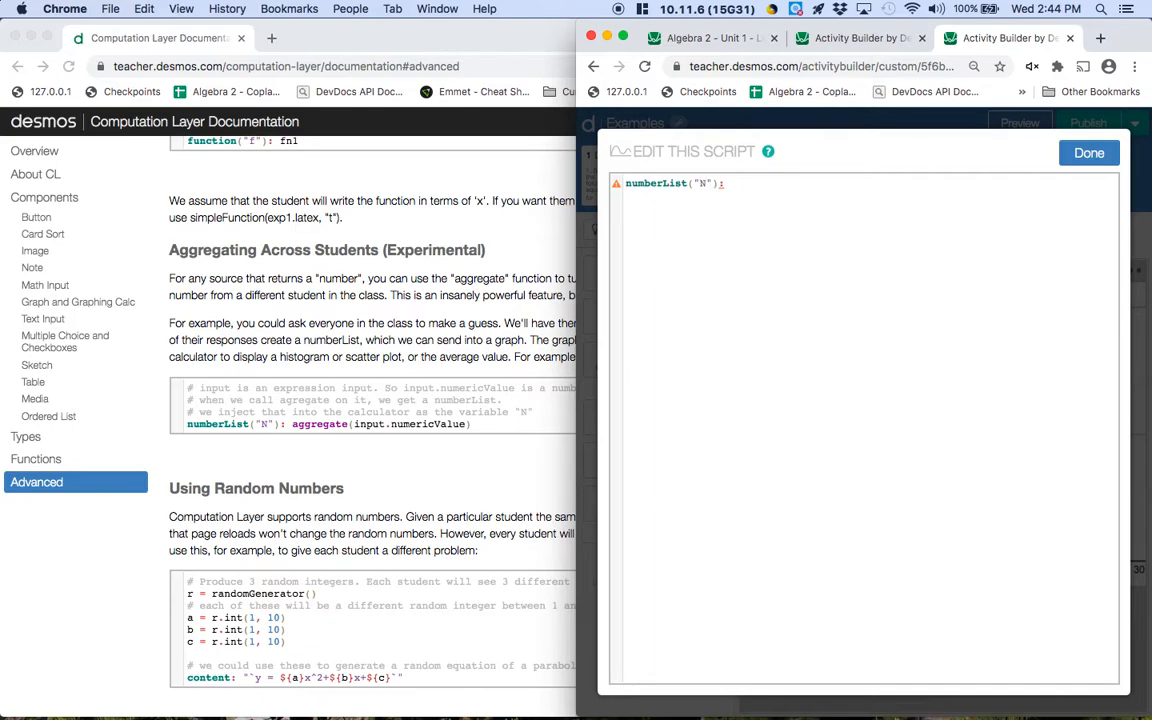
pyautogui.write(' aggregate(guess1')
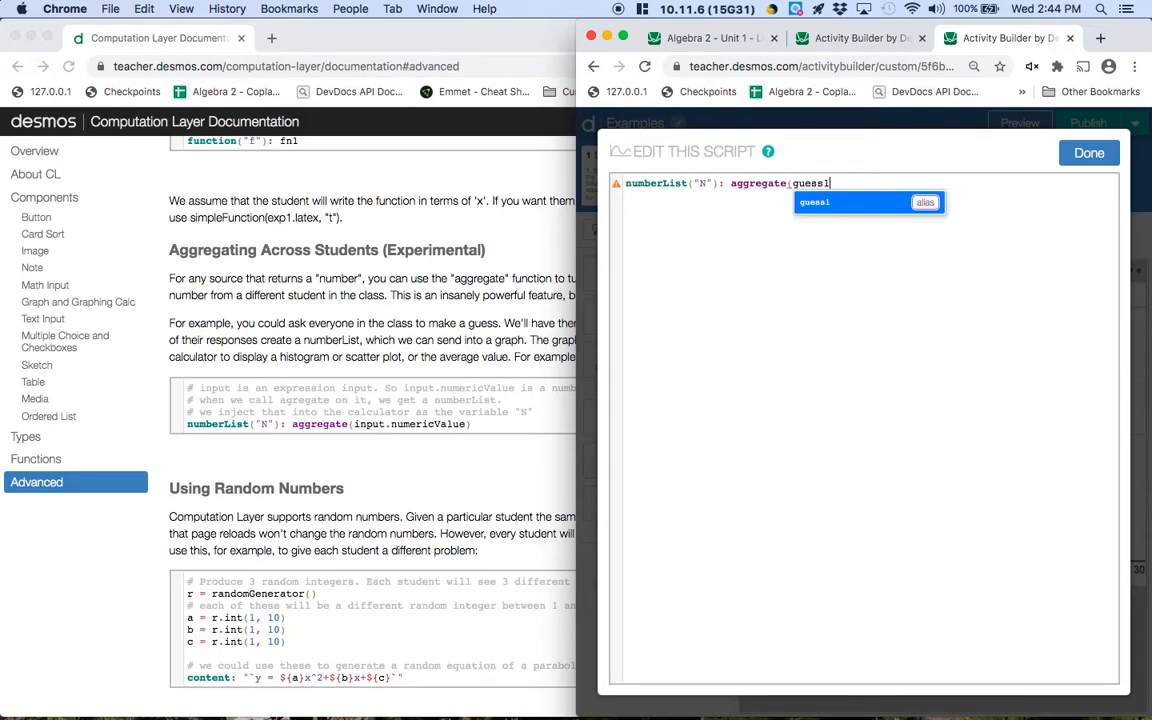
pyautogui.write('.numericValue)')
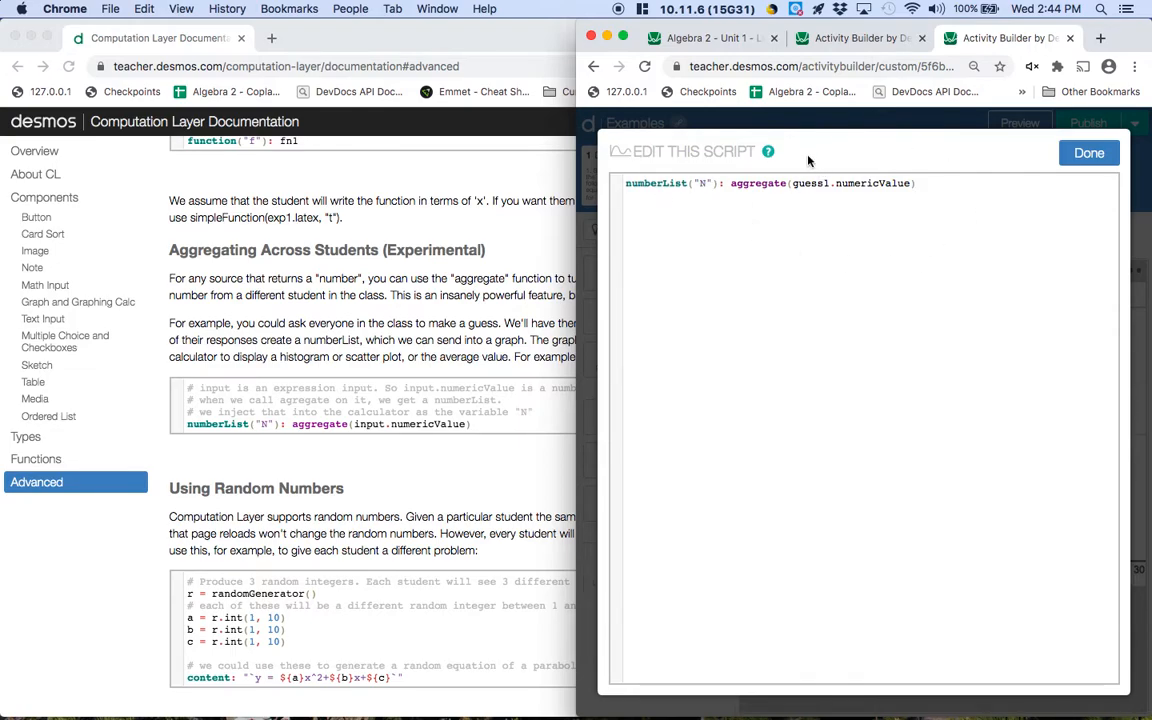
pyautogui.click(1088, 153)
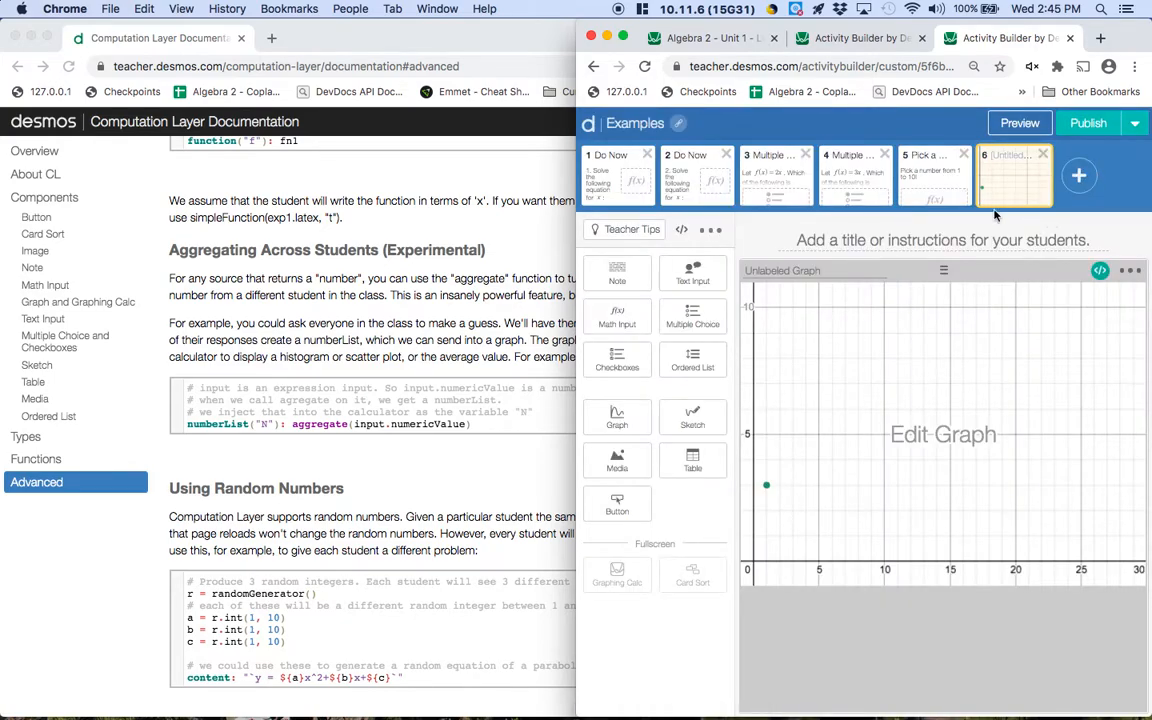
# Preview the Pick a Number screen, submit 5 as the guess, and check how screen 6 plots it
pyautogui.click(933, 180)
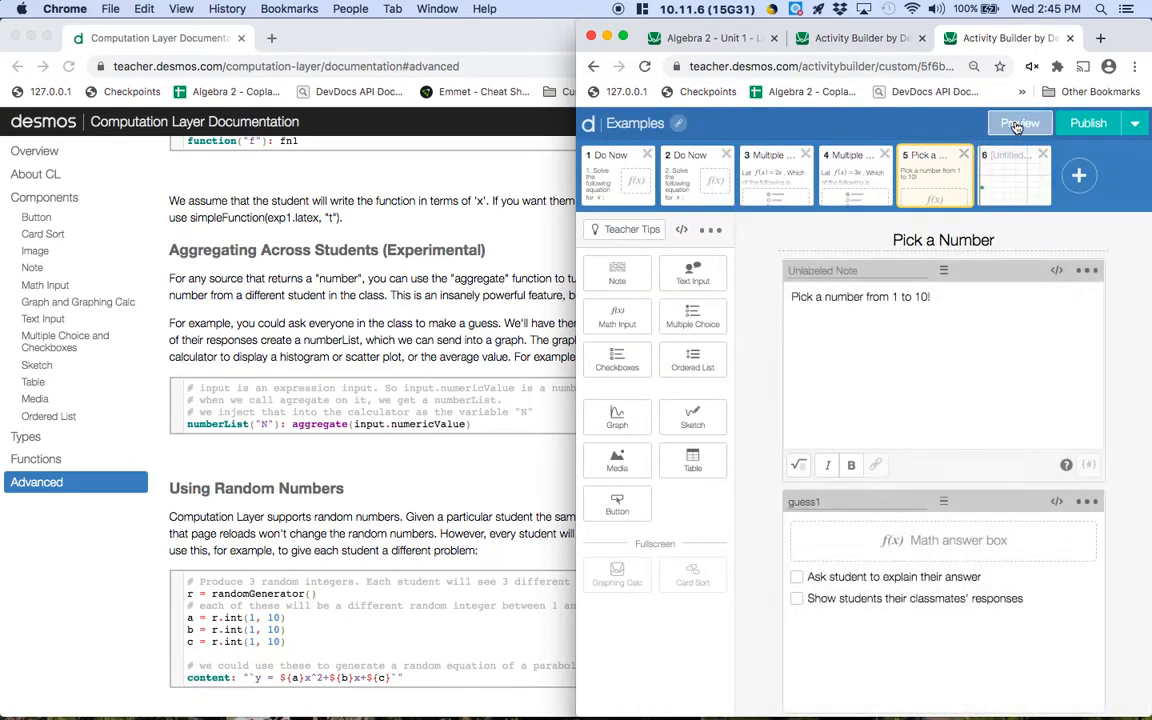
pyautogui.click(1017, 126)
pyautogui.click(878, 240)
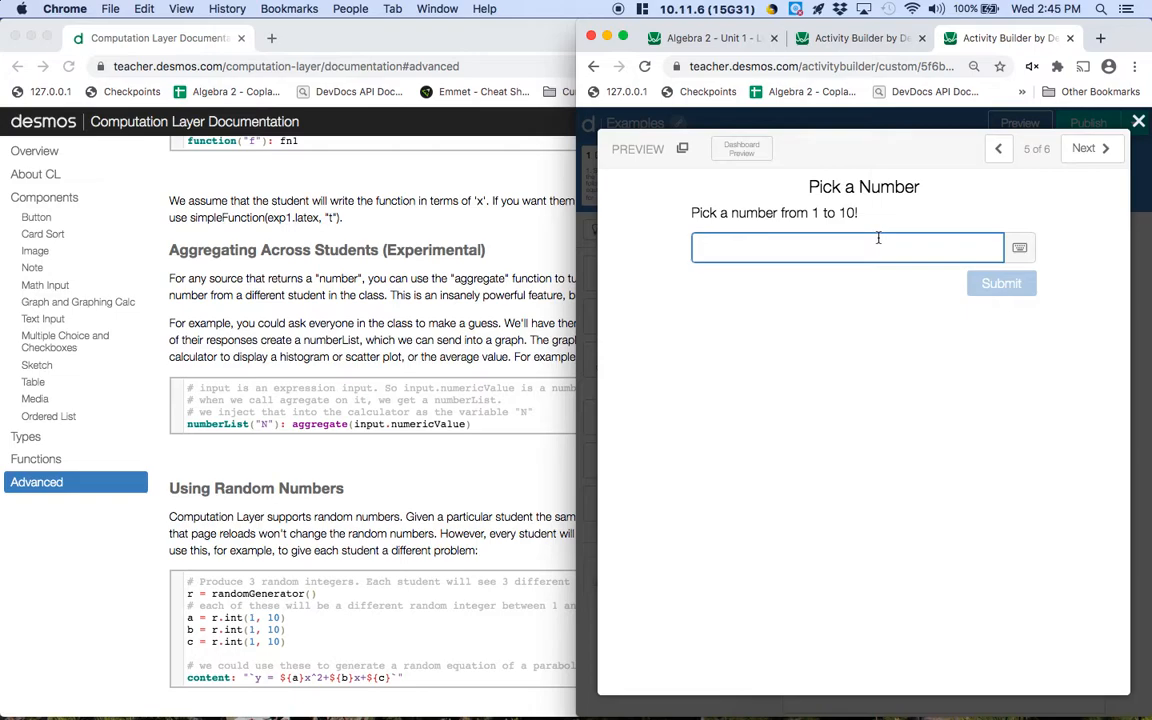
pyautogui.write('5')
pyautogui.click(998, 285)
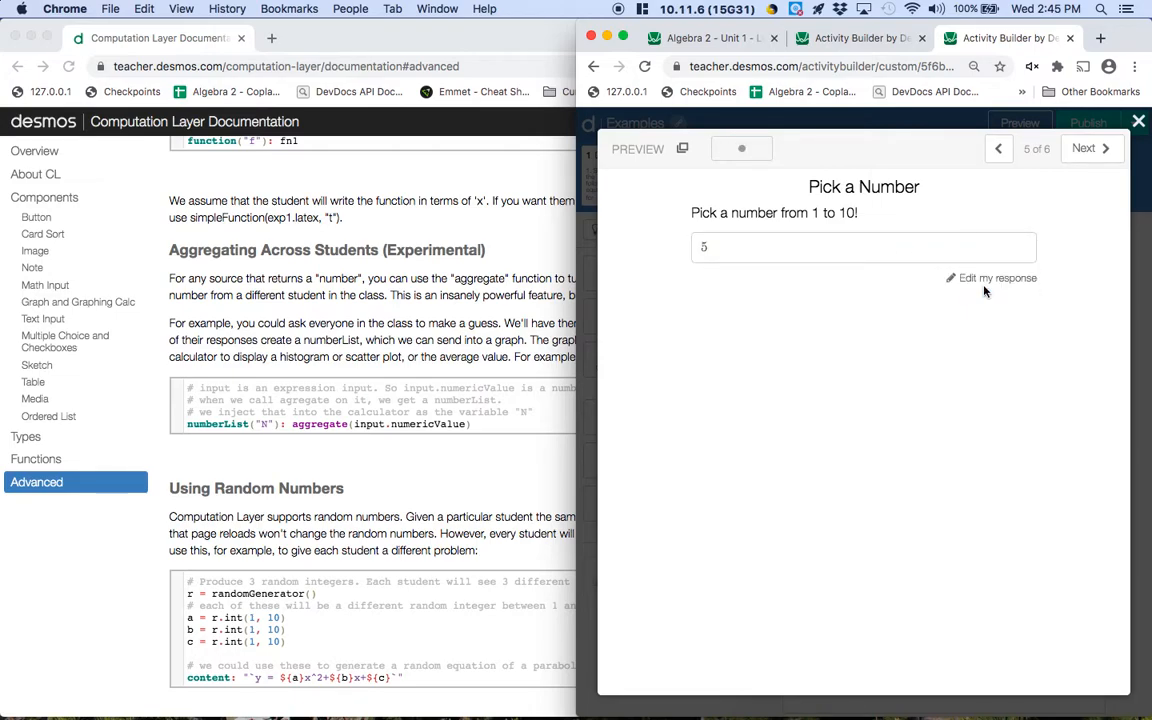
pyautogui.click(1084, 148)
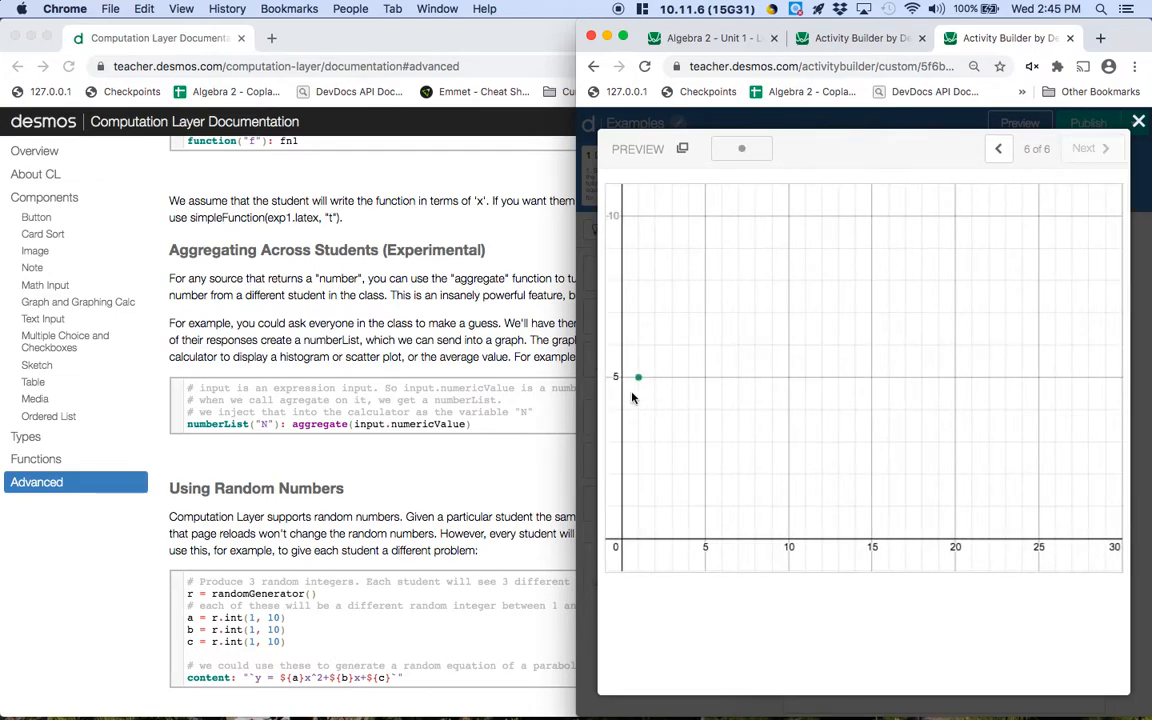
pyautogui.click(1000, 149)
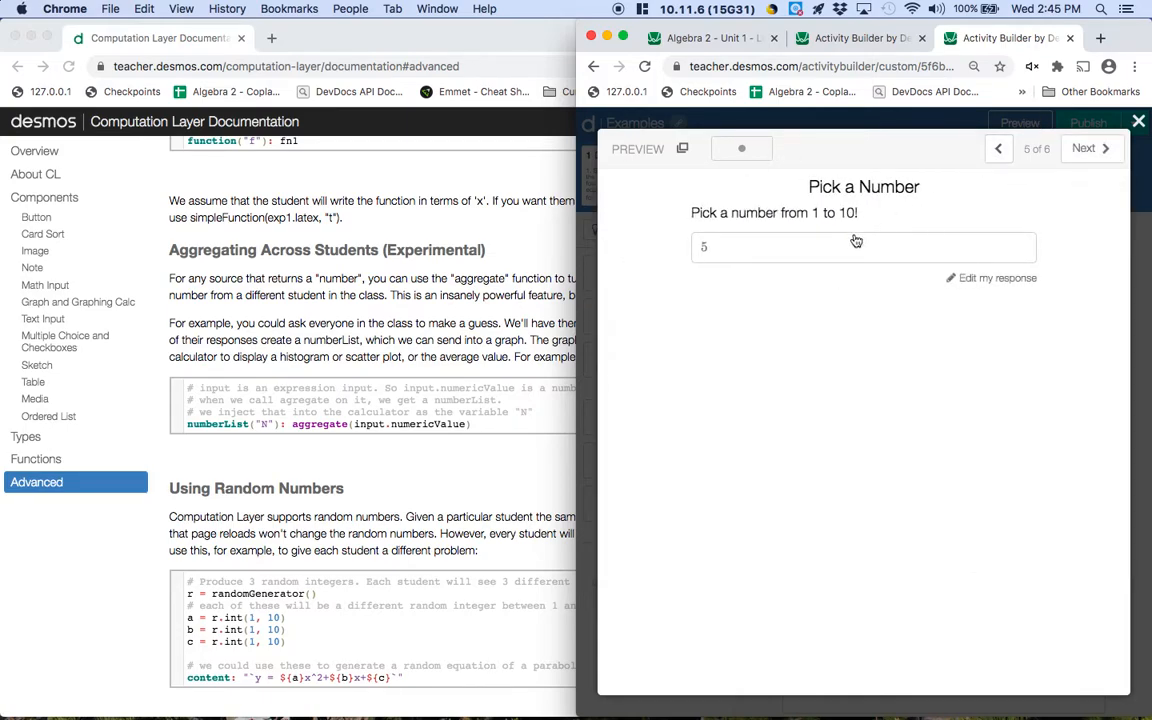
# Resubmit the Pick a Number guess as 10 in the preview, check its plot on screen 6, and close the preview
pyautogui.click(856, 241)
pyautogui.press('BackSpace')
pyautogui.write('10')
pyautogui.click(970, 283)
pyautogui.click(1086, 148)
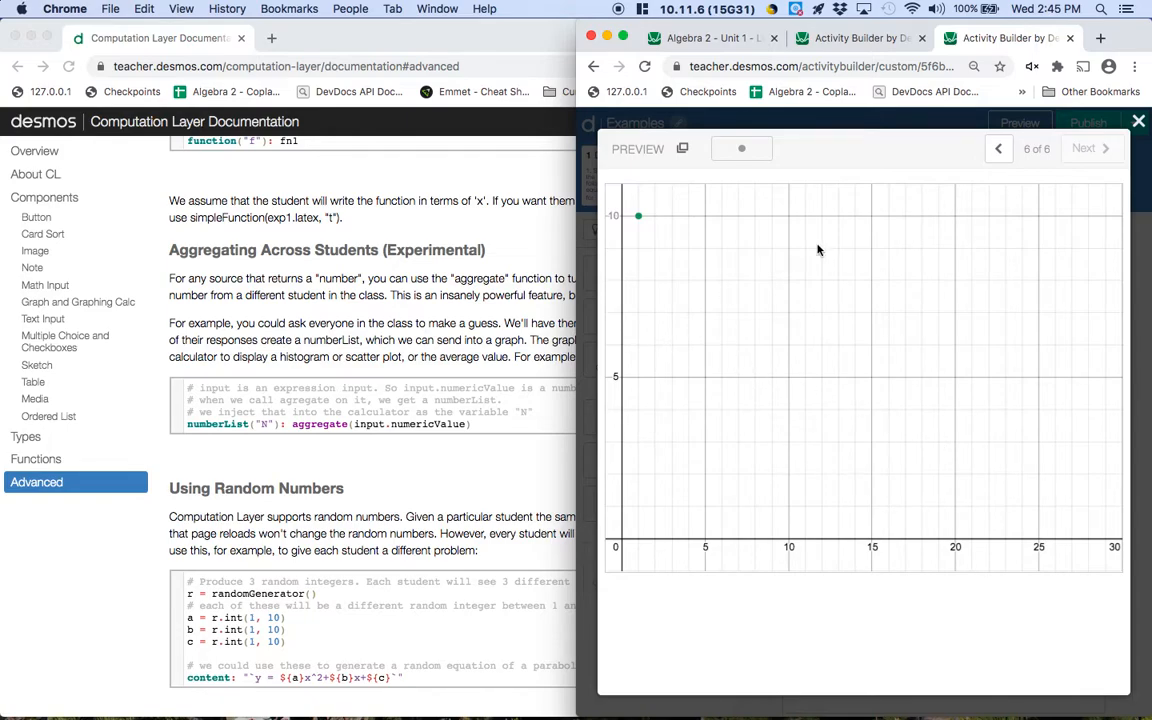
pyautogui.click(1138, 122)
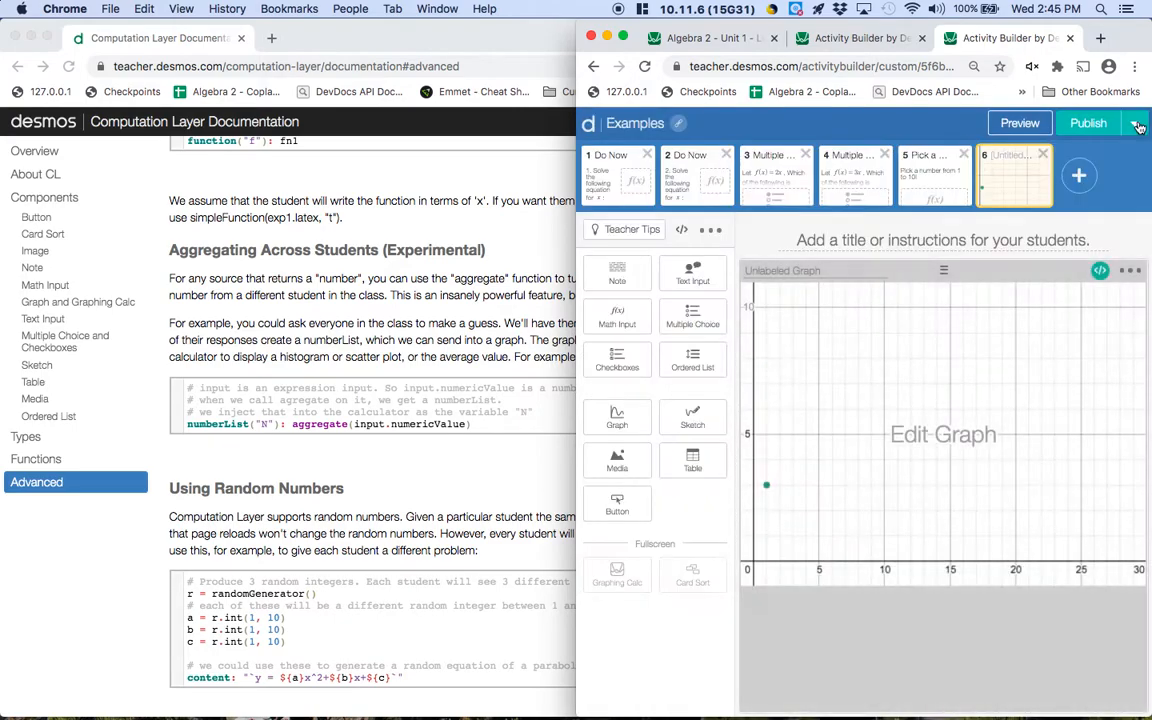
# Open the class graph in the Algebra 2 - Unit 1 - Lesson 1 activity and copy its average expression y = total(N)/length(N)
pyautogui.click(851, 38)
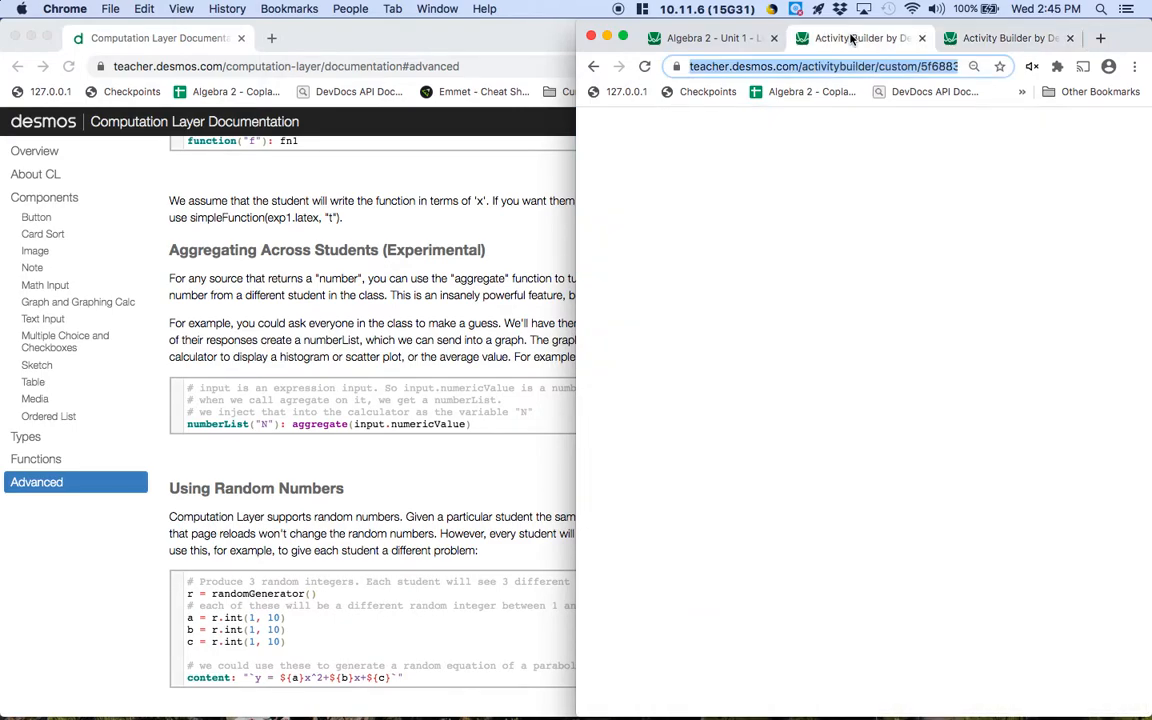
pyautogui.click(700, 482)
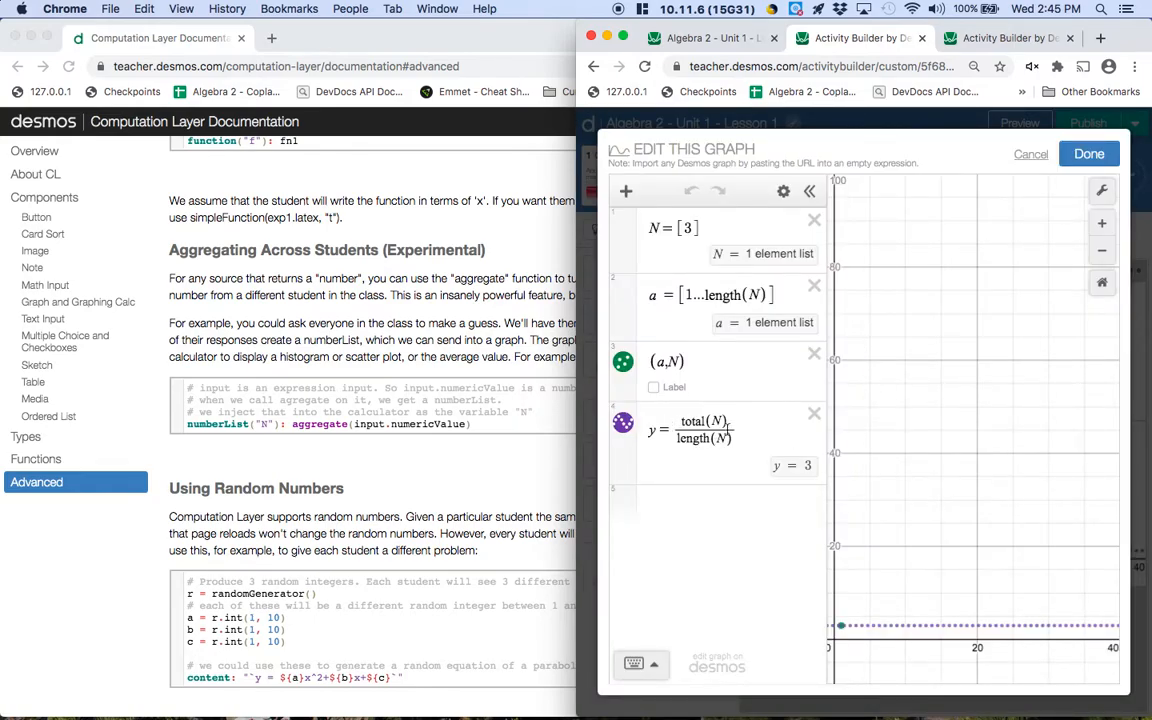
pyautogui.click(686, 421)
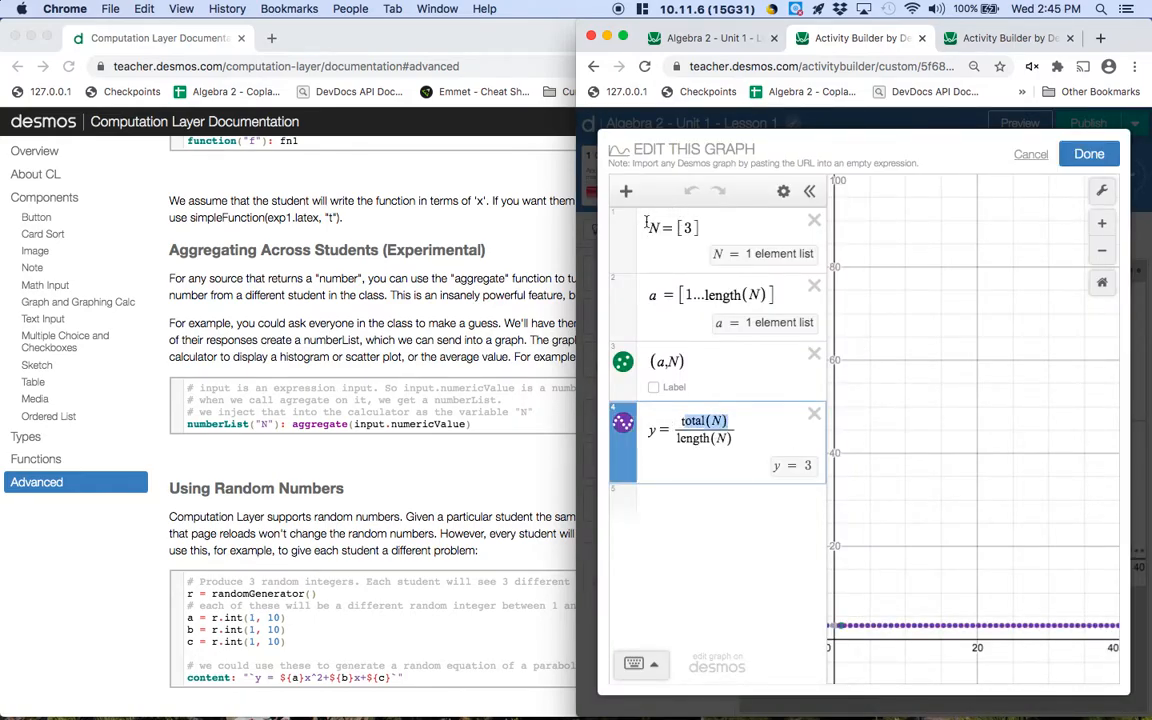
pyautogui.click(686, 227)
pyautogui.press('super+a')
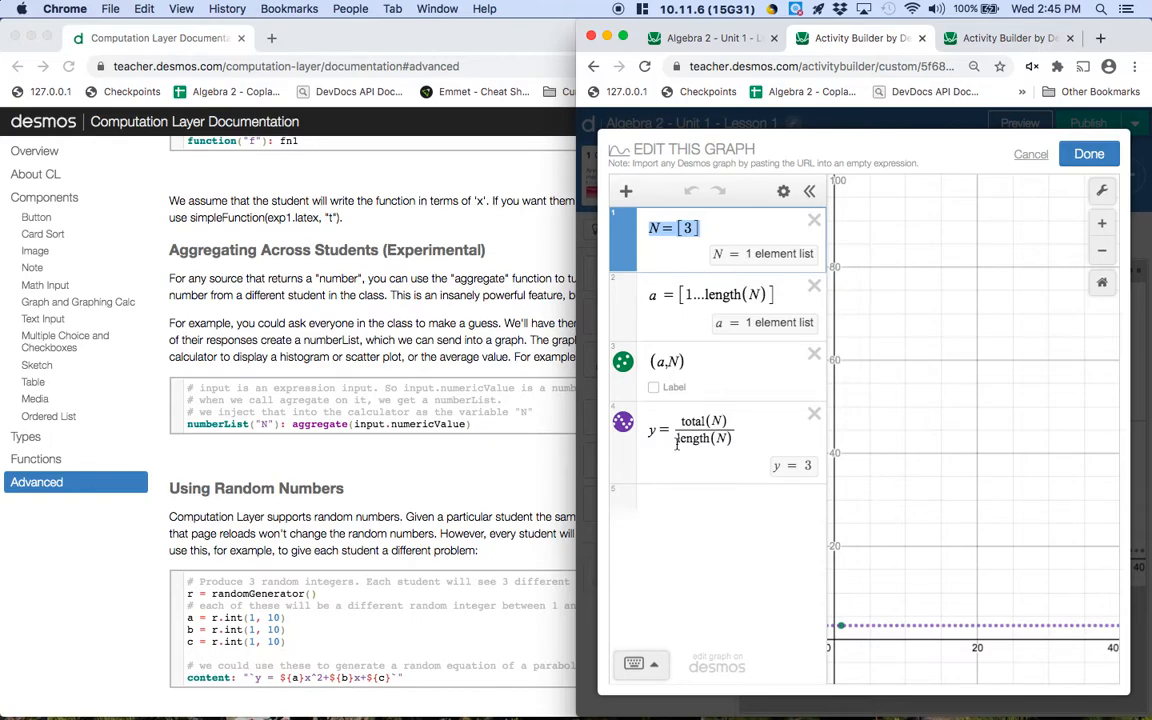
pyautogui.moveTo(716, 440); pyautogui.dragTo(745, 440)
pyautogui.click(745, 440)
pyautogui.press('super+a')
pyautogui.hotkey('ctrl', 'c')
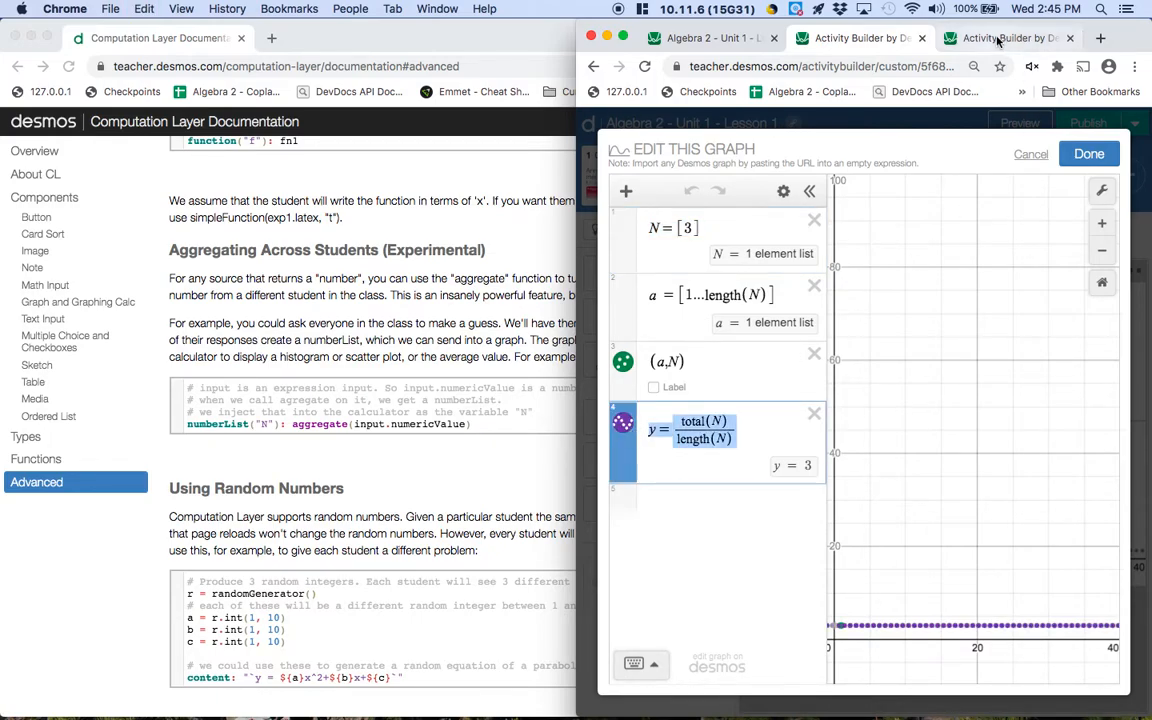
# Return to the Examples activity and paste y = total(N)/length(N) as the fourth expression in screen 6's graph
pyautogui.click(997, 38)
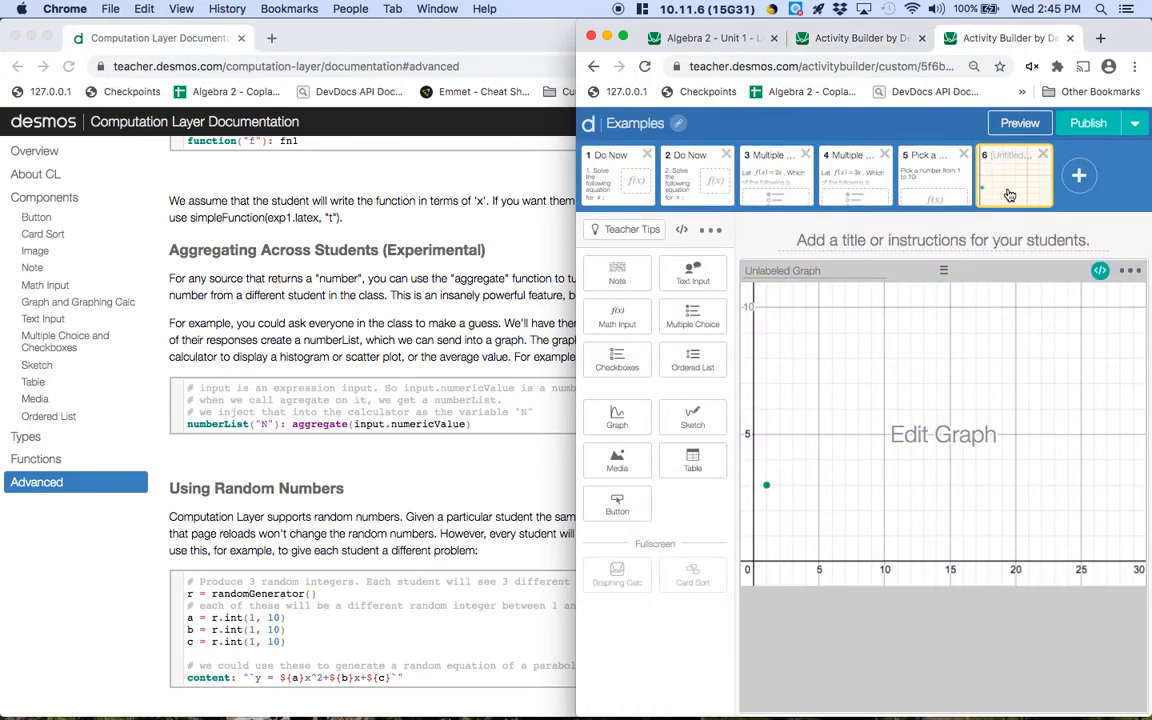
pyautogui.click(1100, 270)
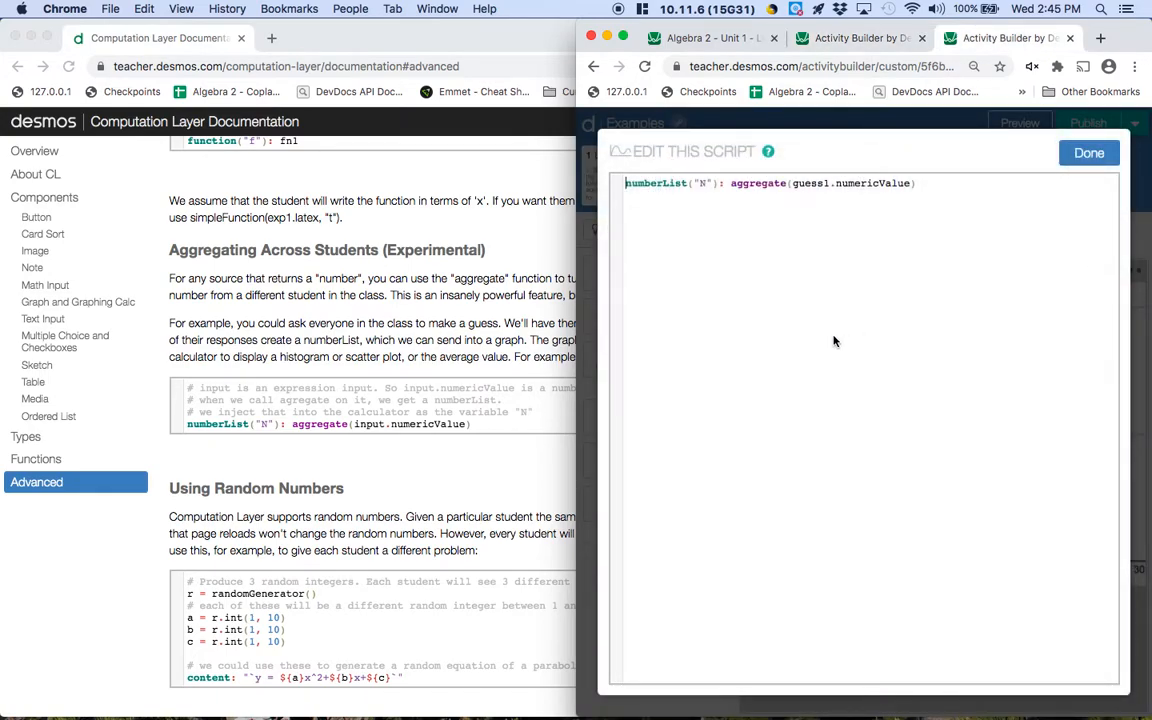
pyautogui.click(1098, 153)
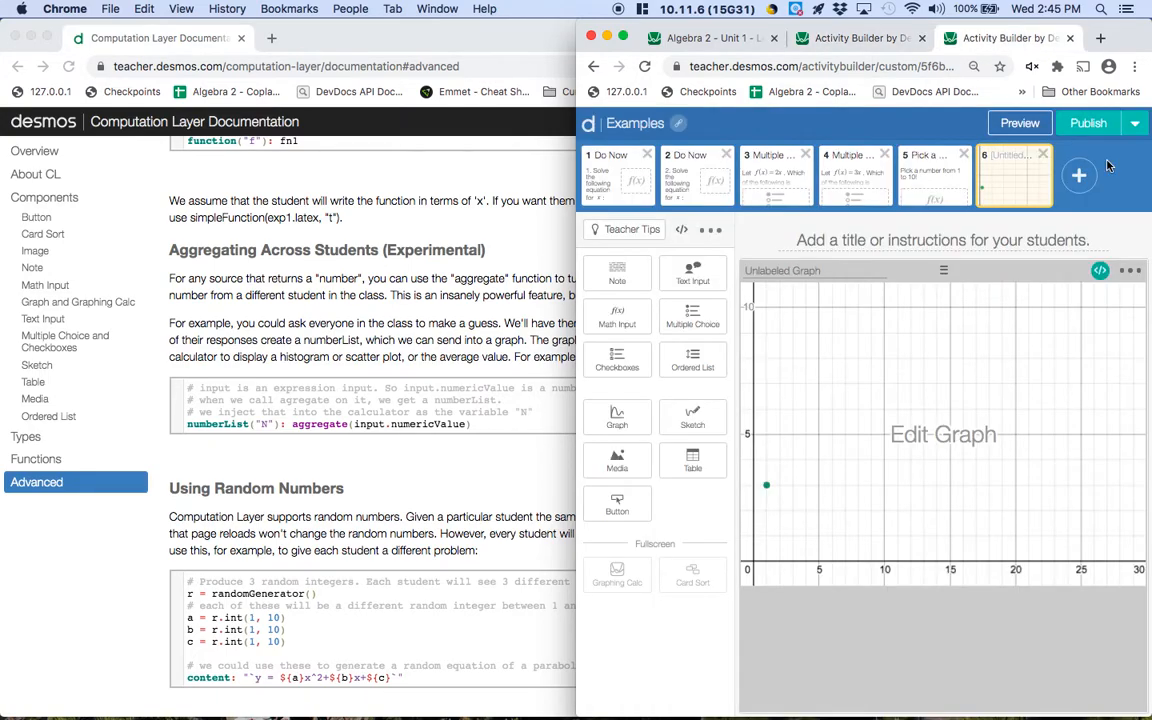
pyautogui.click(818, 428)
pyautogui.click(715, 424)
pyautogui.hotkey('ctrl', 'v')
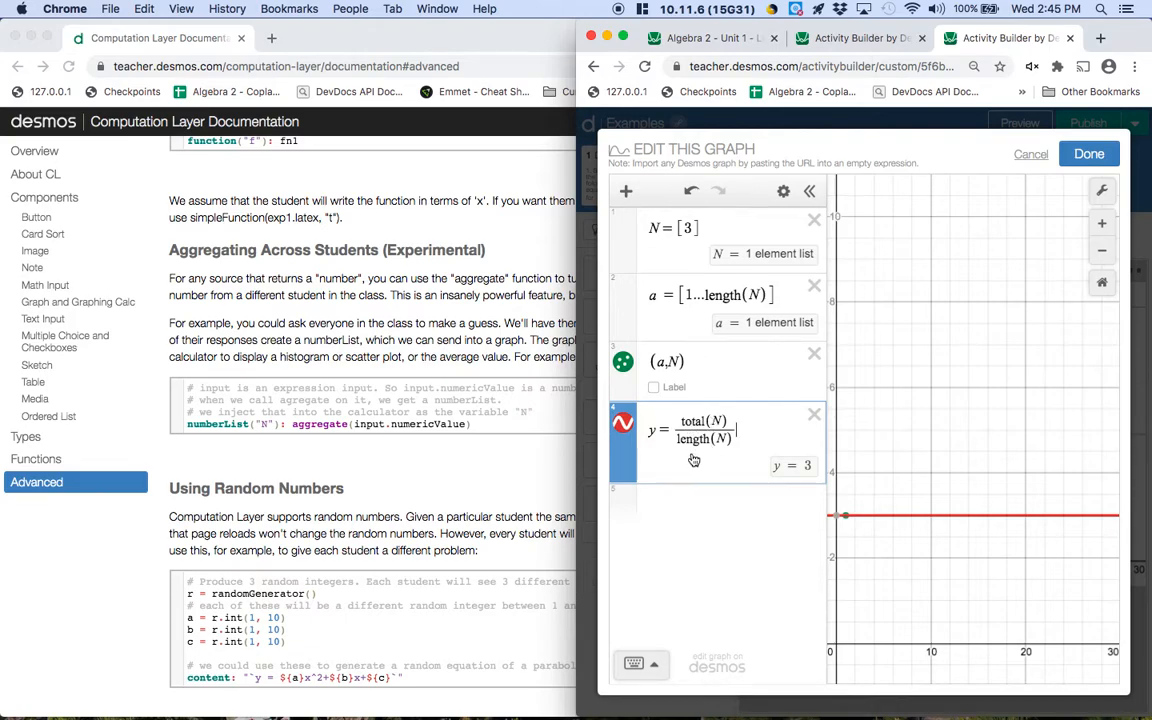
# Style the average line as purple and dashed, and save the graph
pyautogui.click(622, 425)
pyautogui.click(622, 426)
pyautogui.click(783, 190)
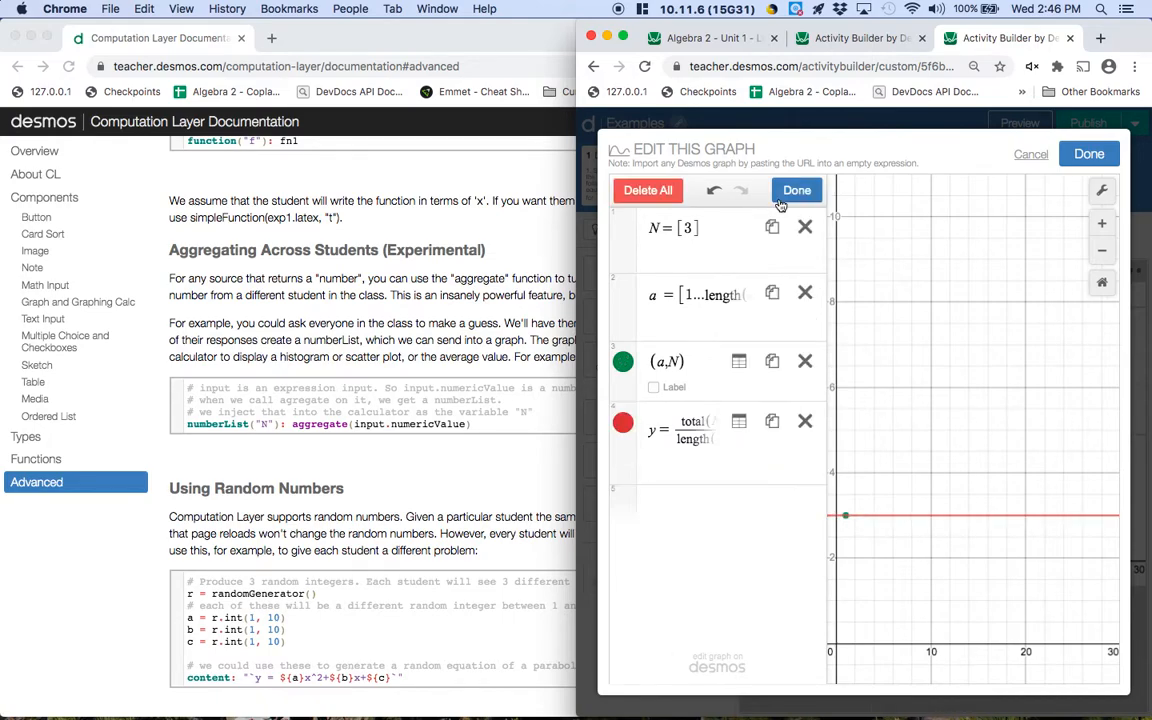
pyautogui.click(623, 430)
pyautogui.click(764, 448)
pyautogui.click(706, 423)
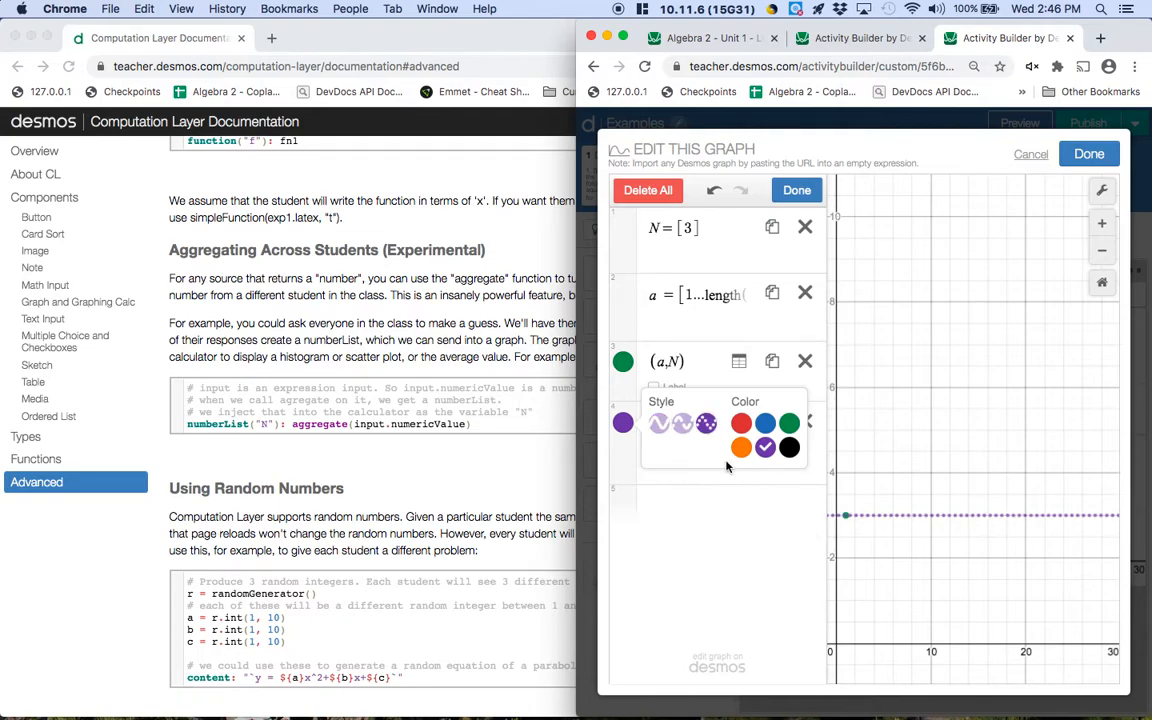
pyautogui.click(682, 423)
pyautogui.click(623, 422)
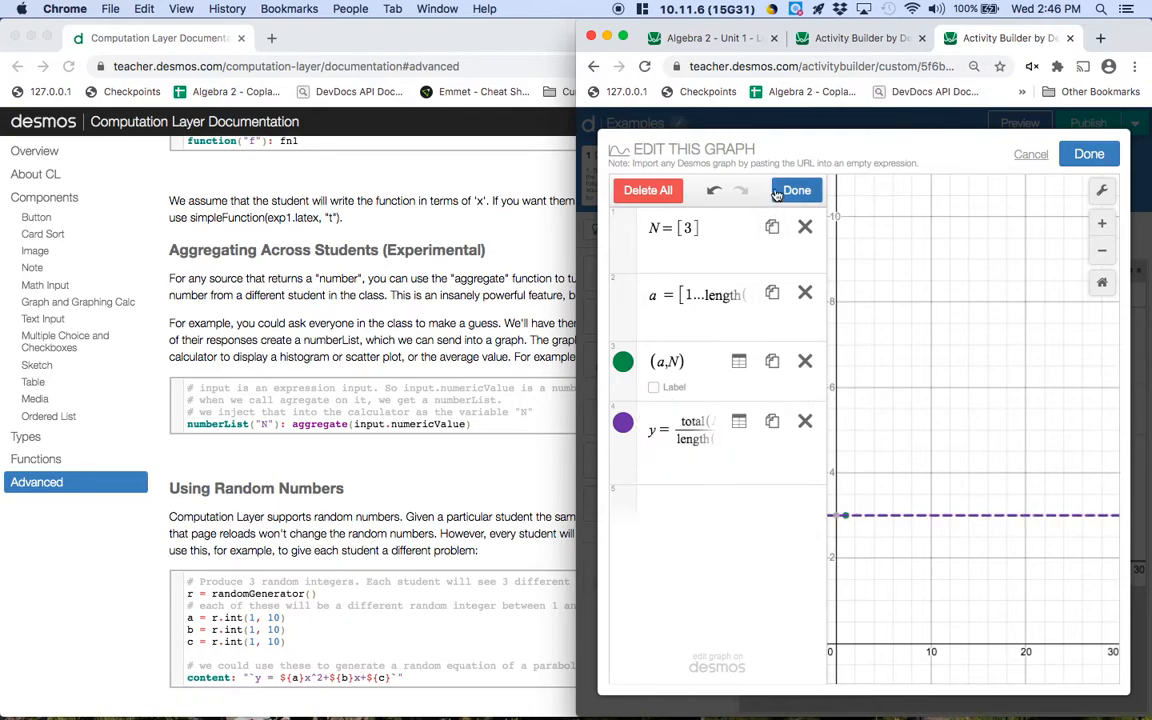
pyautogui.click(776, 195)
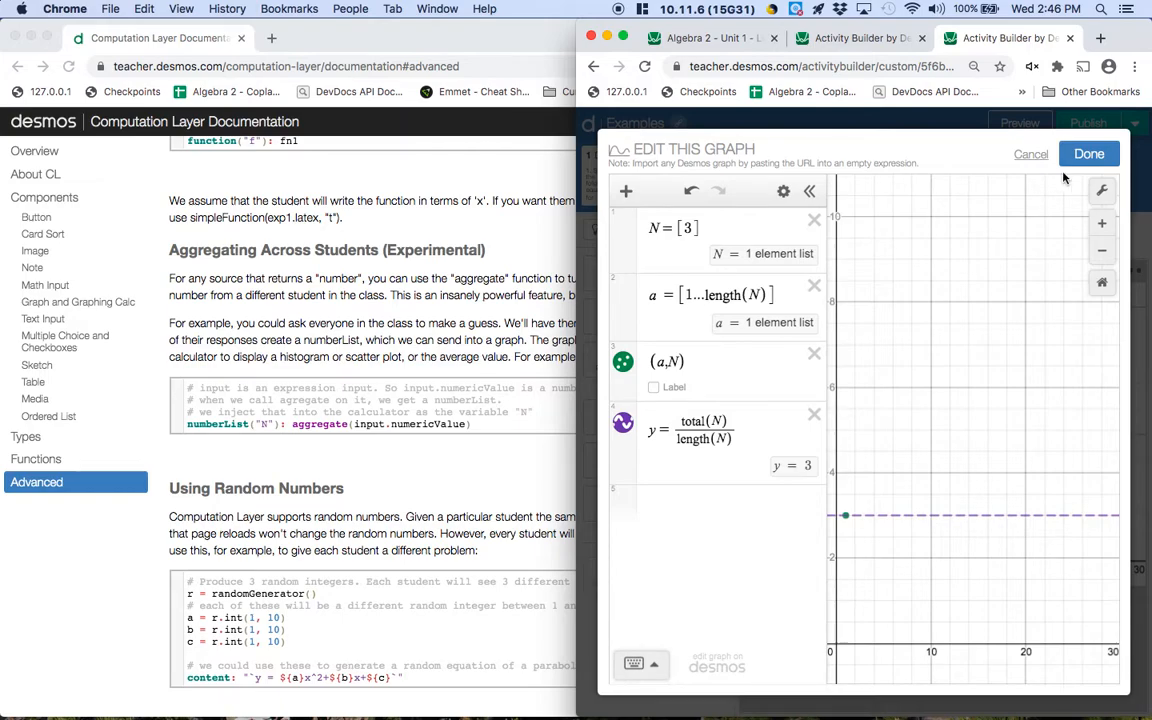
pyautogui.click(1089, 154)
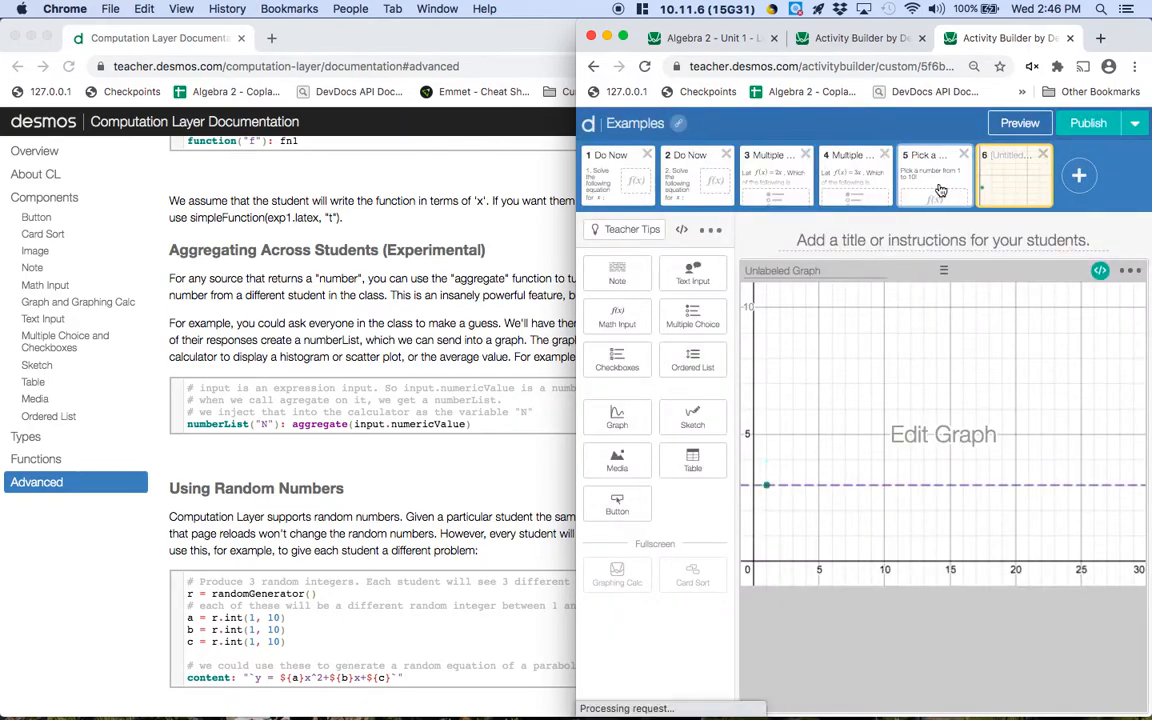
# Preview the Pick a Number screen, submit 4, check the point and average line on screen 6, and close the preview
pyautogui.click(940, 190)
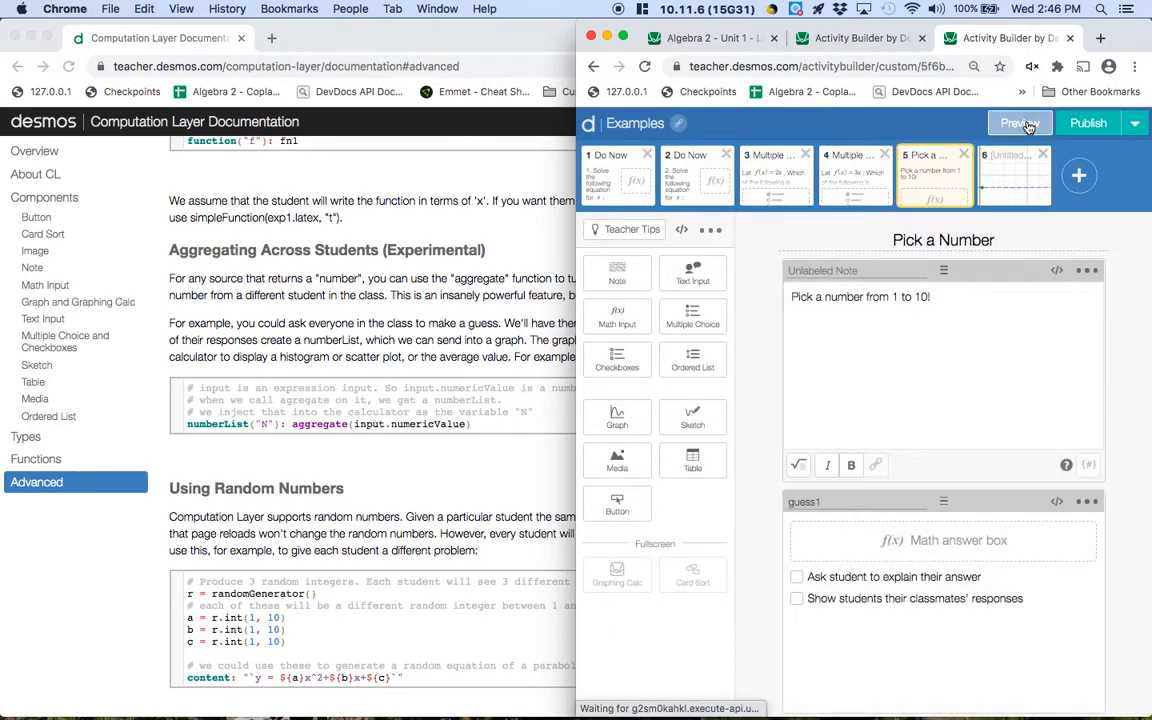
pyautogui.click(1020, 123)
pyautogui.click(818, 244)
pyautogui.write('4')
pyautogui.click(983, 288)
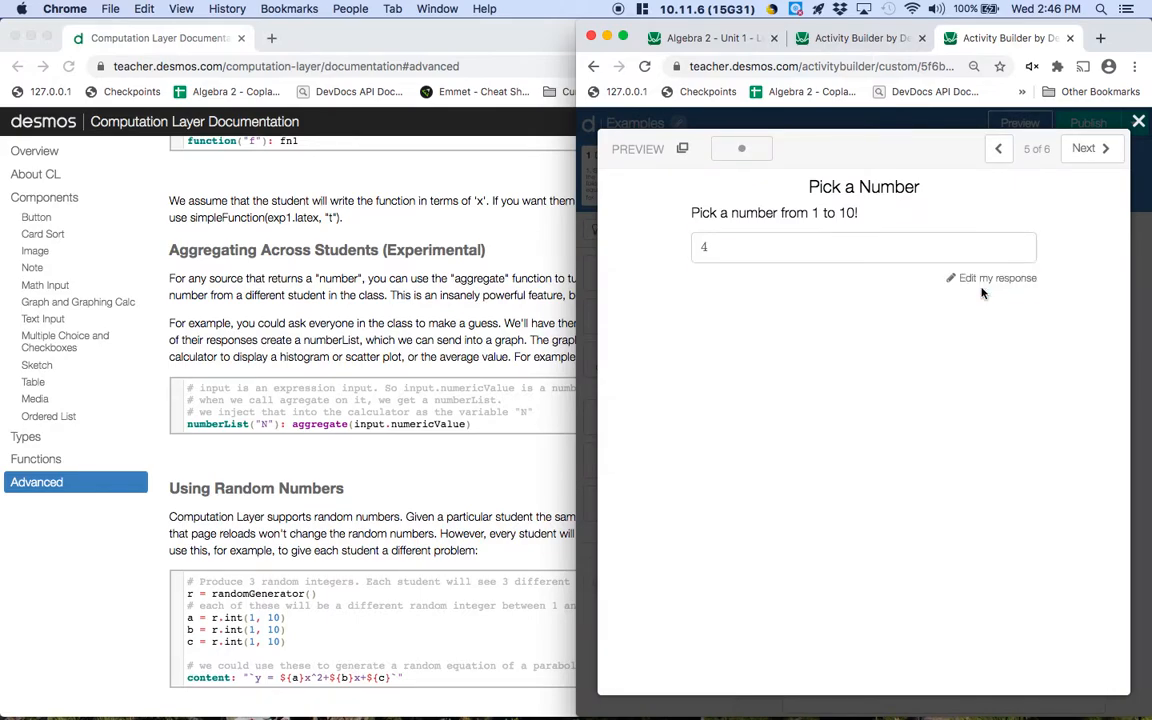
pyautogui.click(1104, 150)
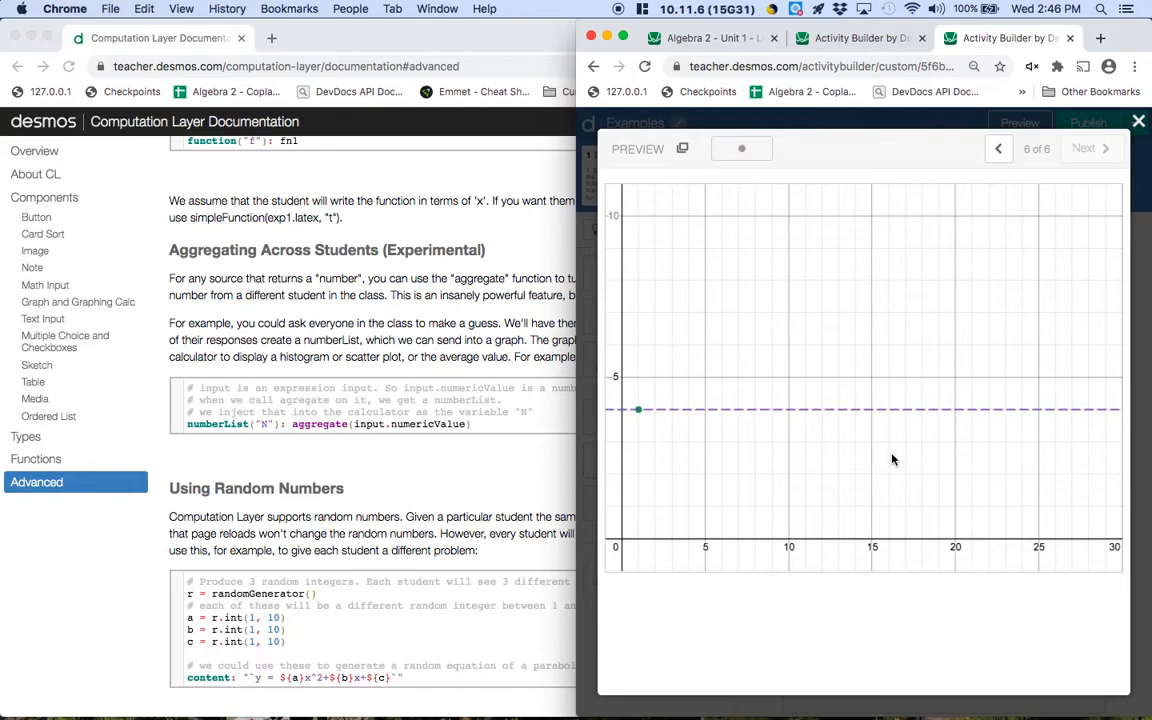
pyautogui.click(1138, 121)
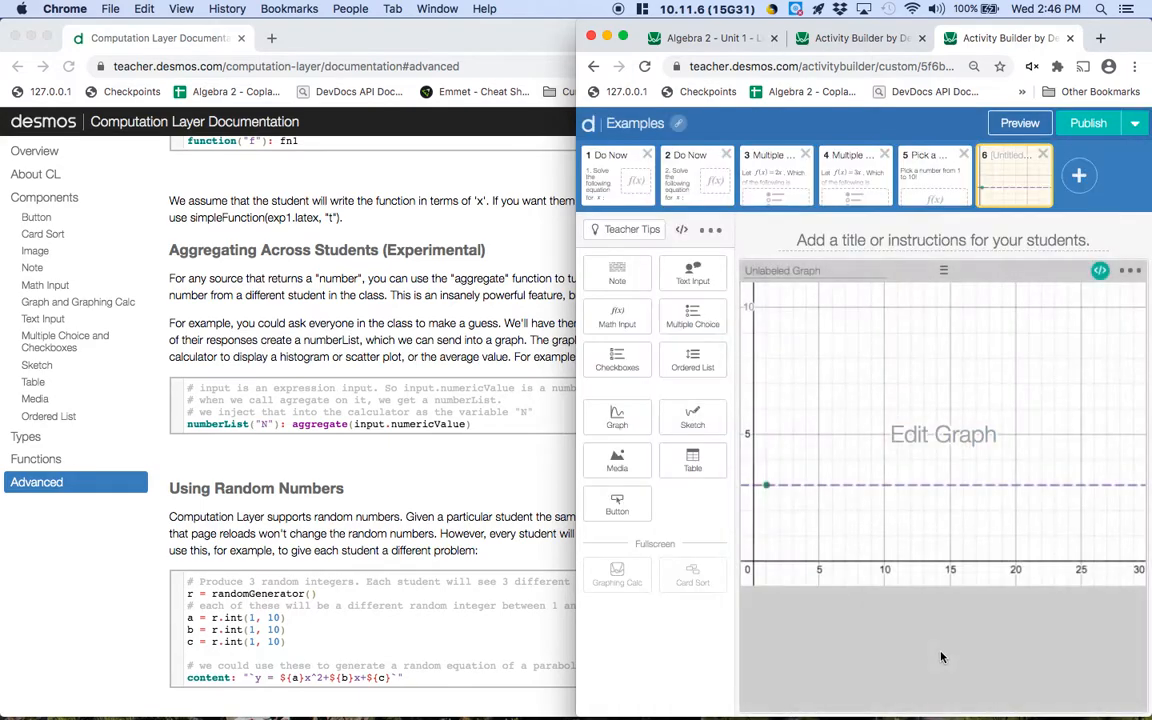